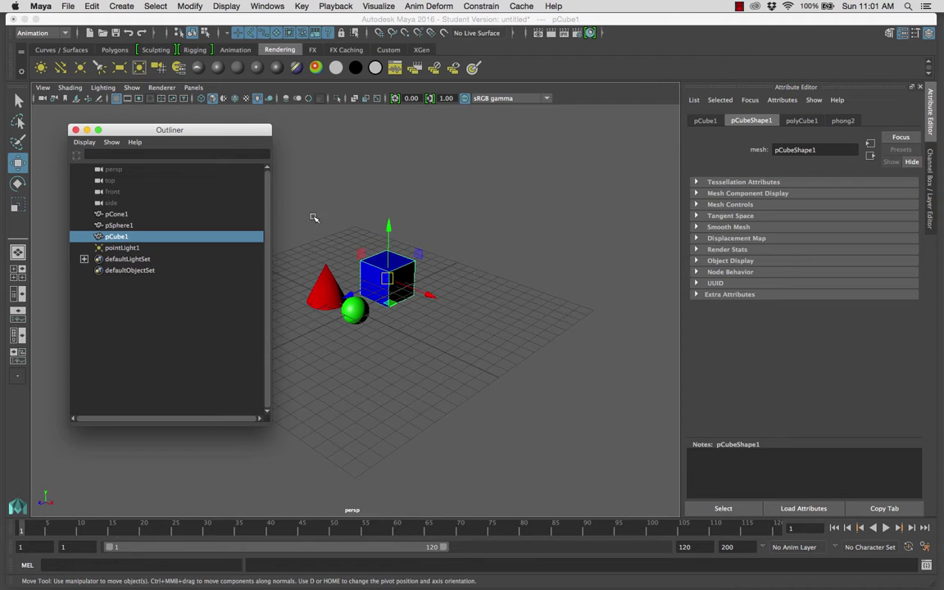
Step: Create a new scene with File > New Scene, not saving the cone, sphere and cube scene
click(67, 5)
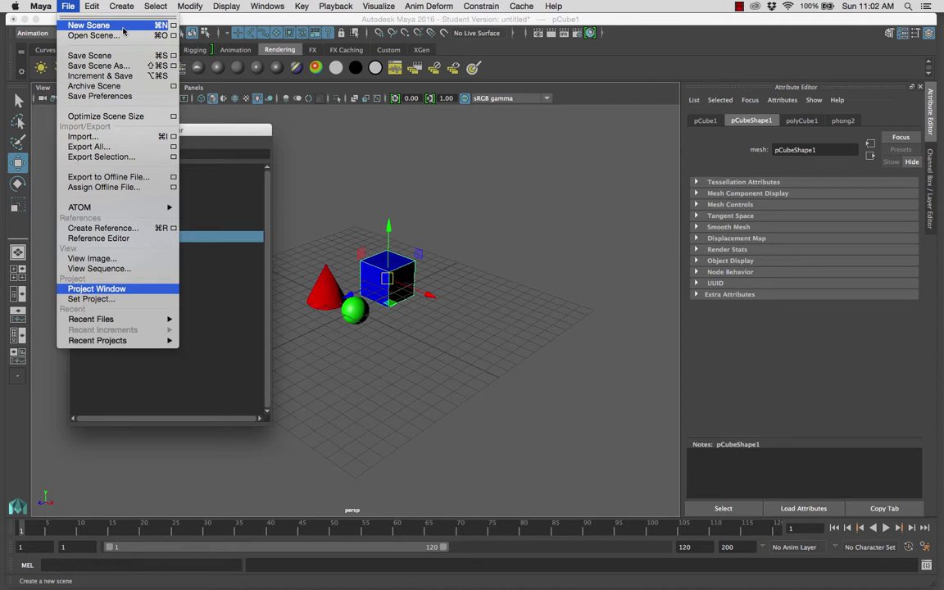
click(110, 26)
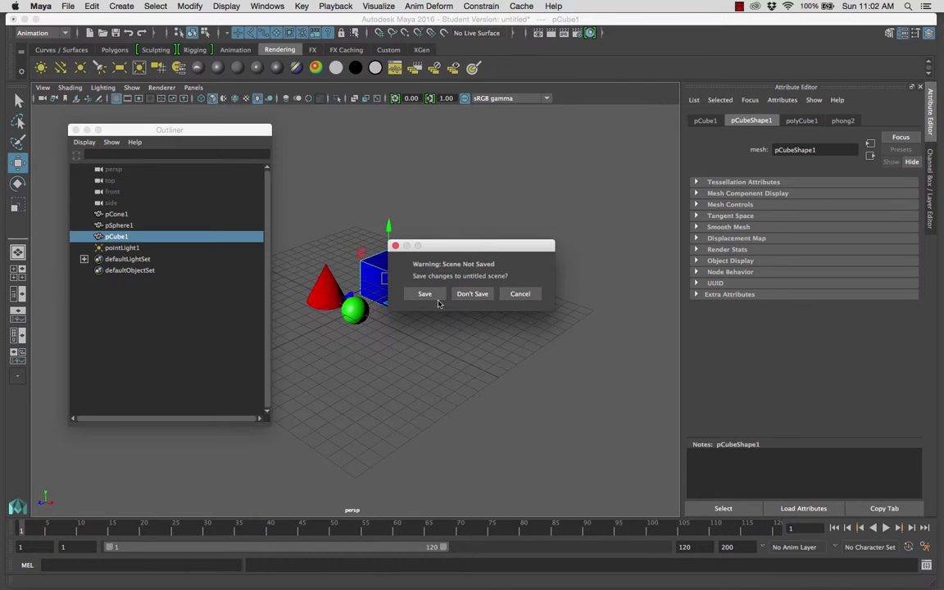
click(469, 293)
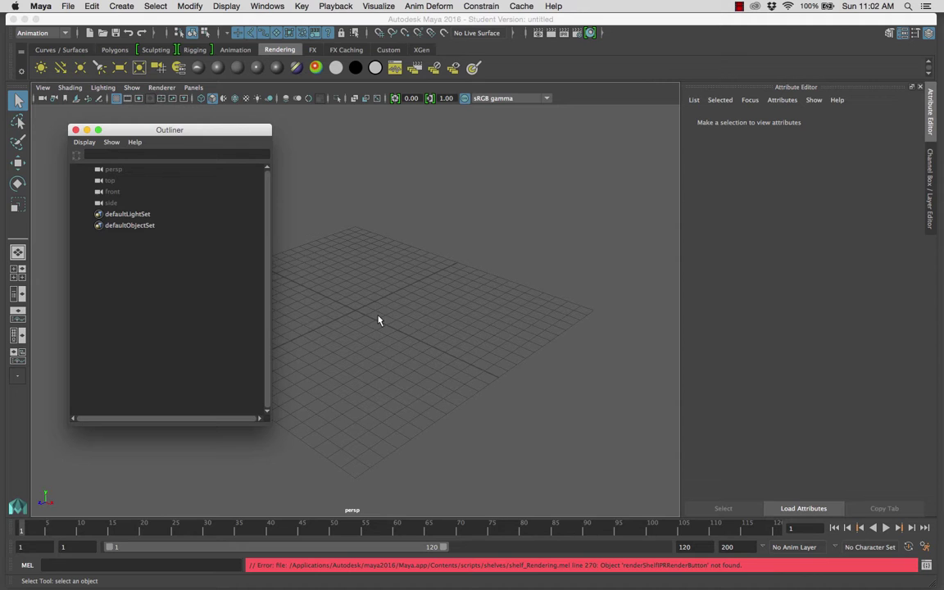
click(68, 7)
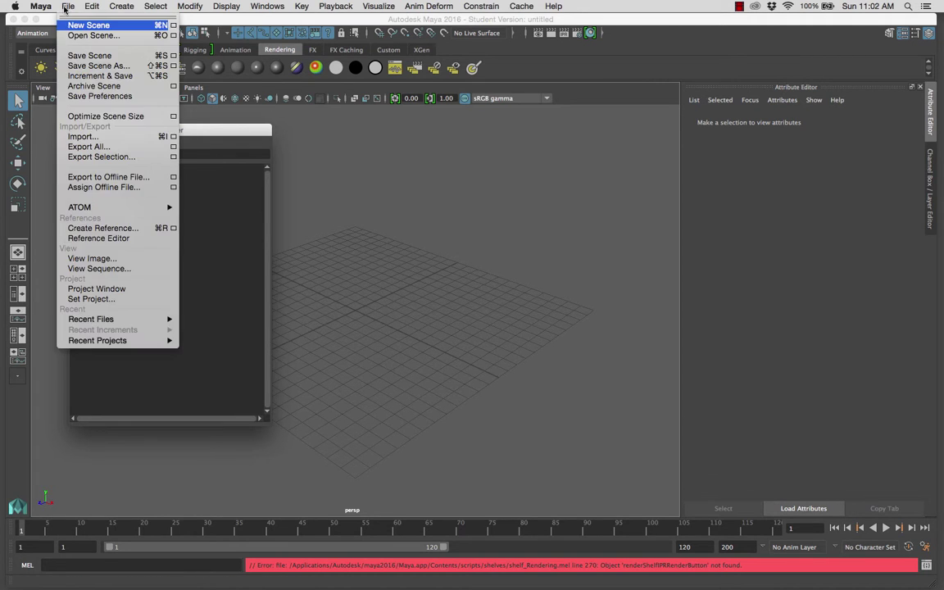
click(97, 289)
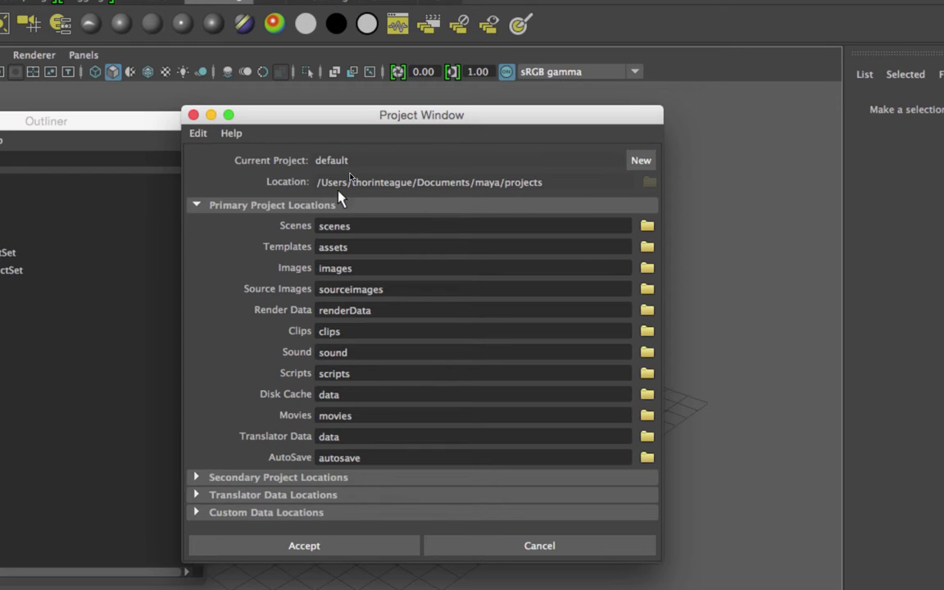
click(641, 161)
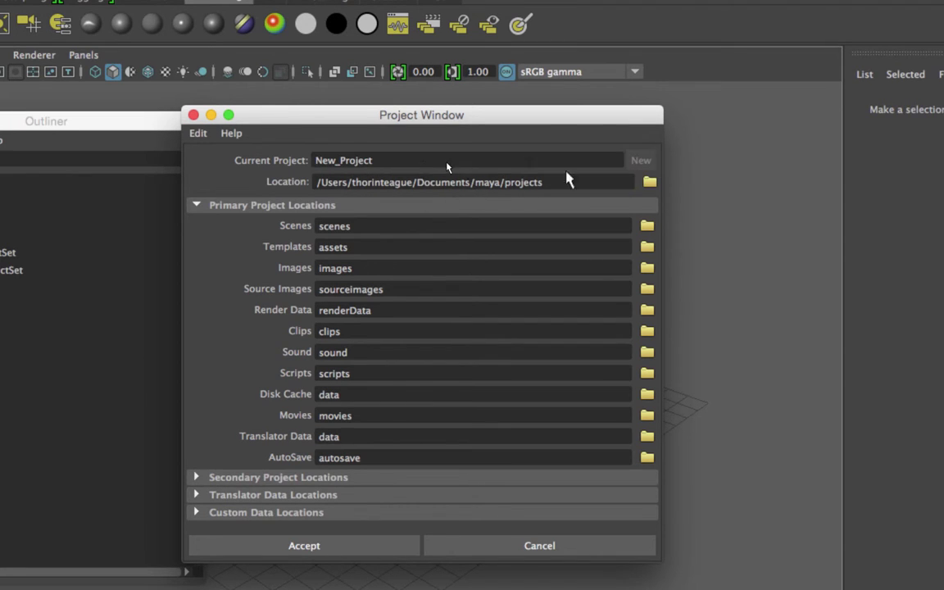
drag(393, 161, 238, 169)
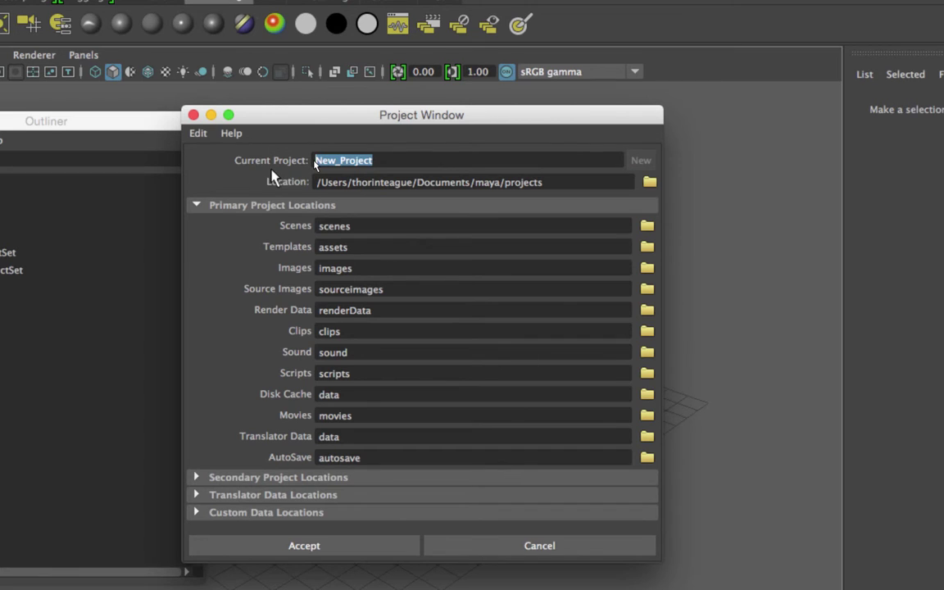
text(teaguet_)
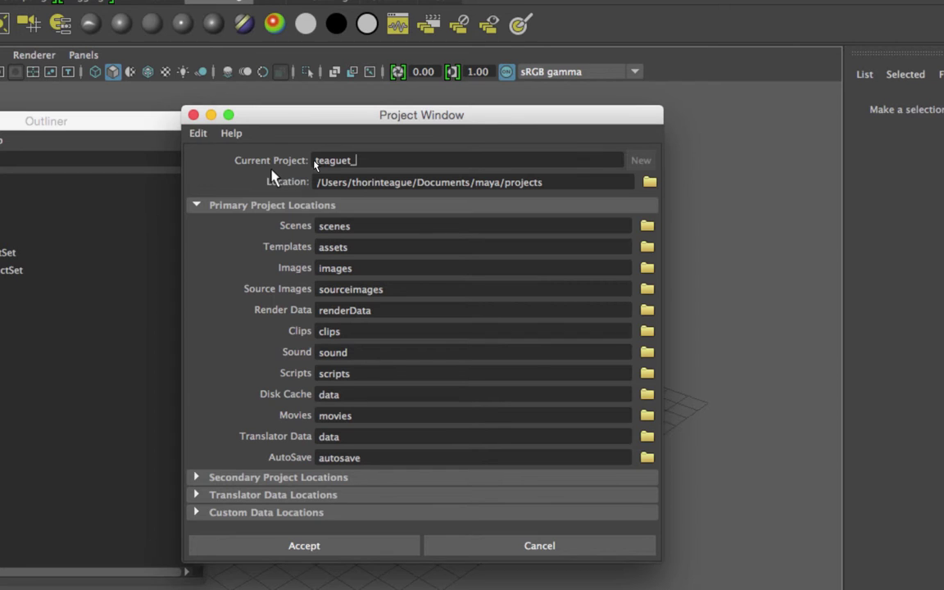
text(project1)
Step: Select the teaguet_project1 name text, then select the whole Location path for editing
drag(397, 160, 314, 159)
click(314, 160)
double_click(323, 160)
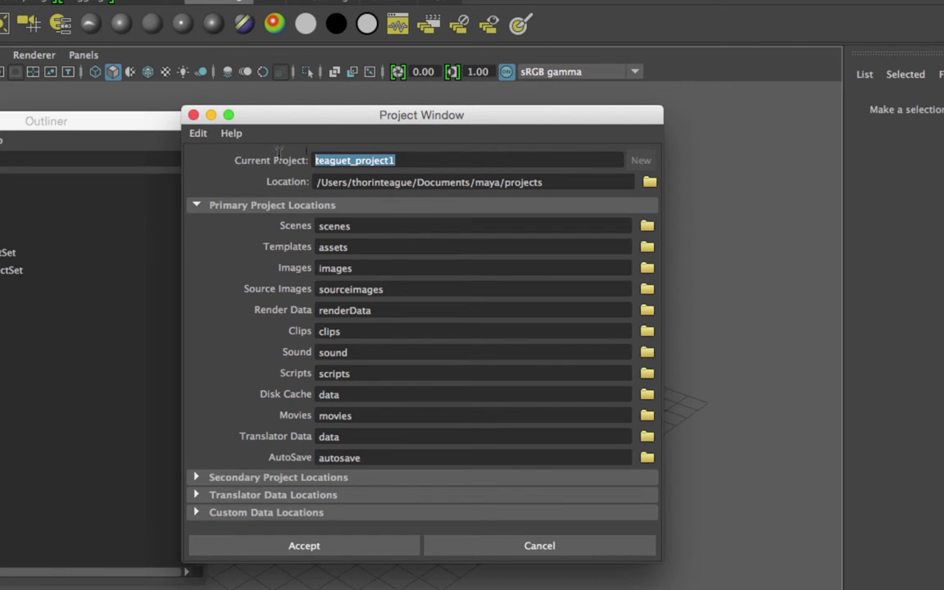
click(323, 158)
double_click(318, 159)
click(341, 159)
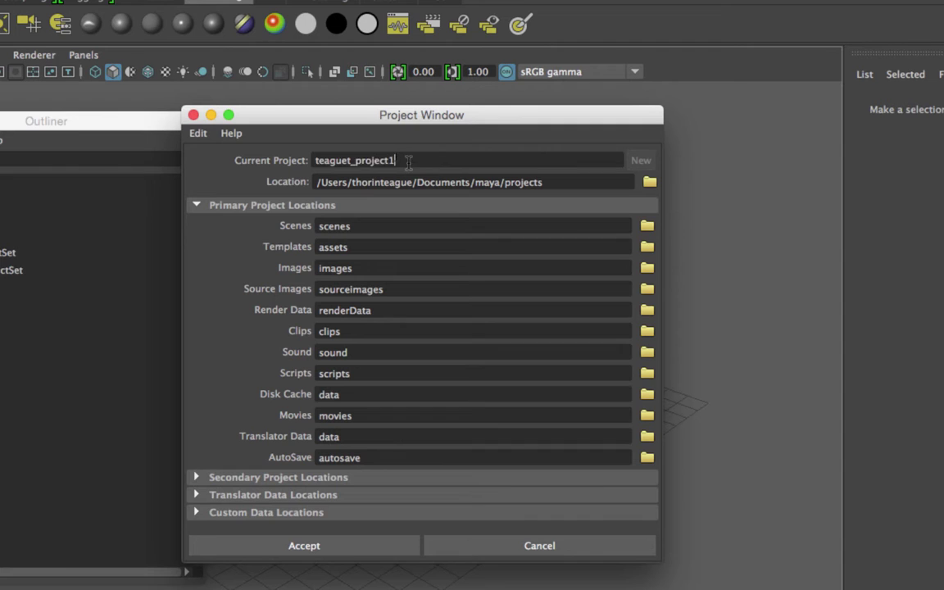
drag(395, 160, 353, 160)
double_click(353, 160)
click(401, 160)
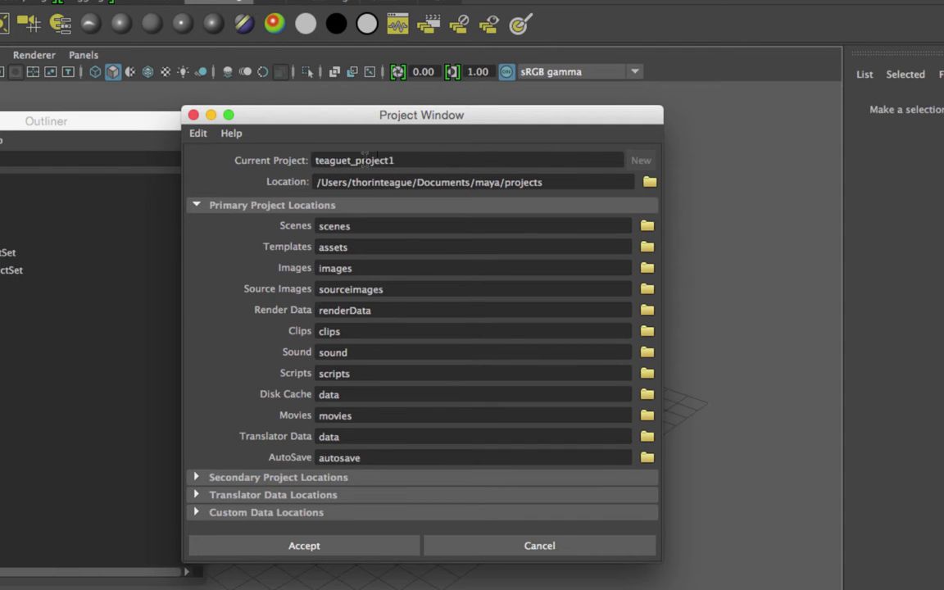
double_click(405, 161)
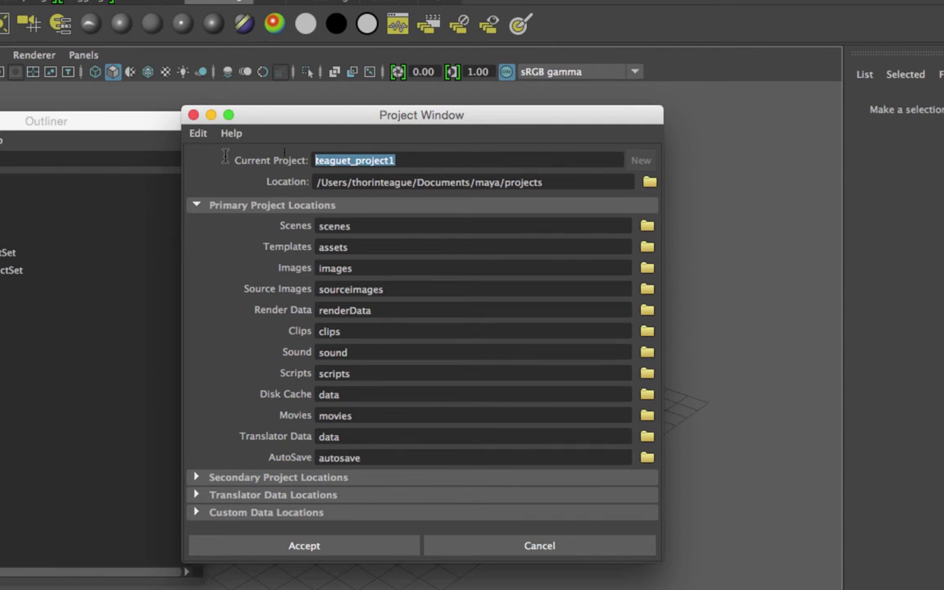
click(345, 182)
drag(543, 182, 315, 184)
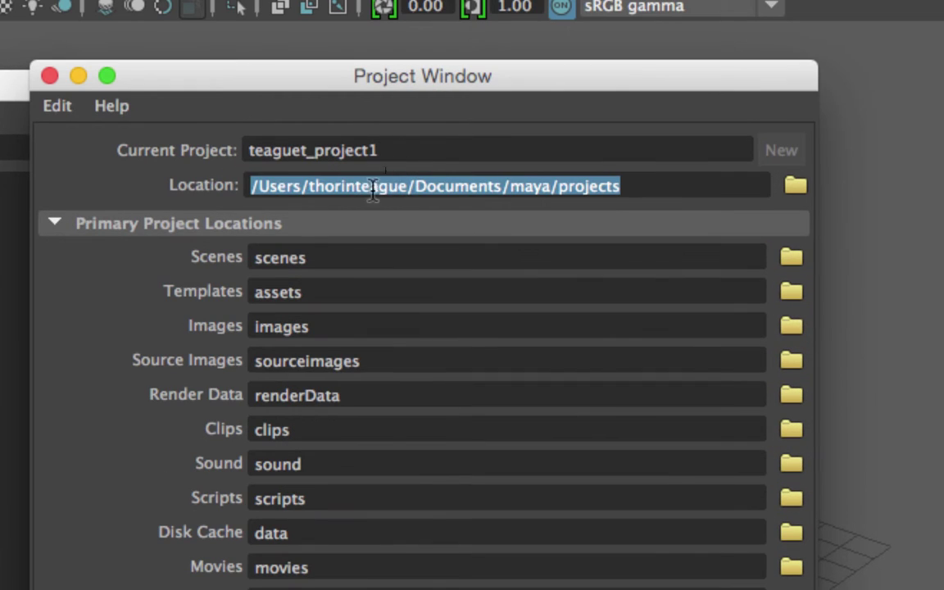
drag(417, 152, 215, 157)
key(super+c)
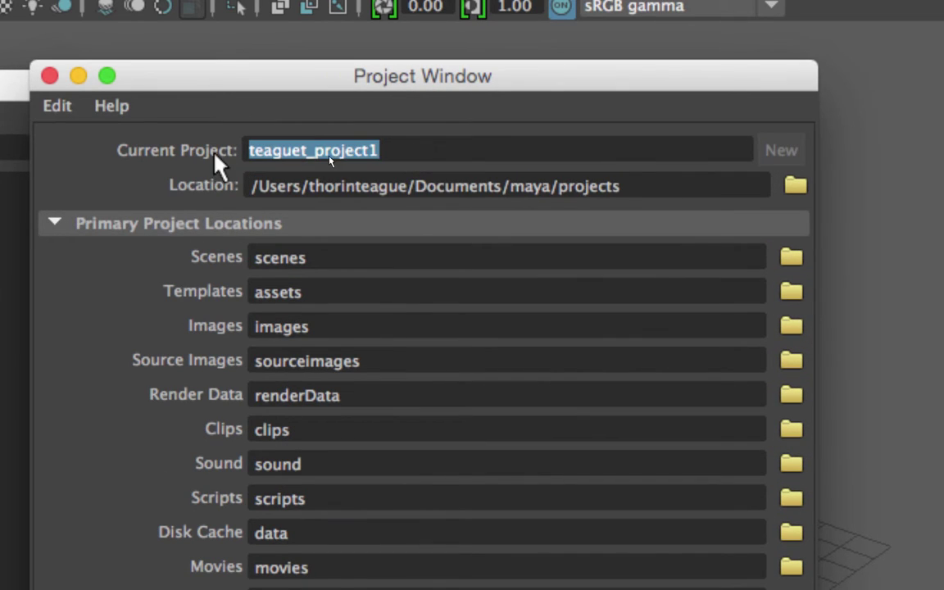
click(664, 185)
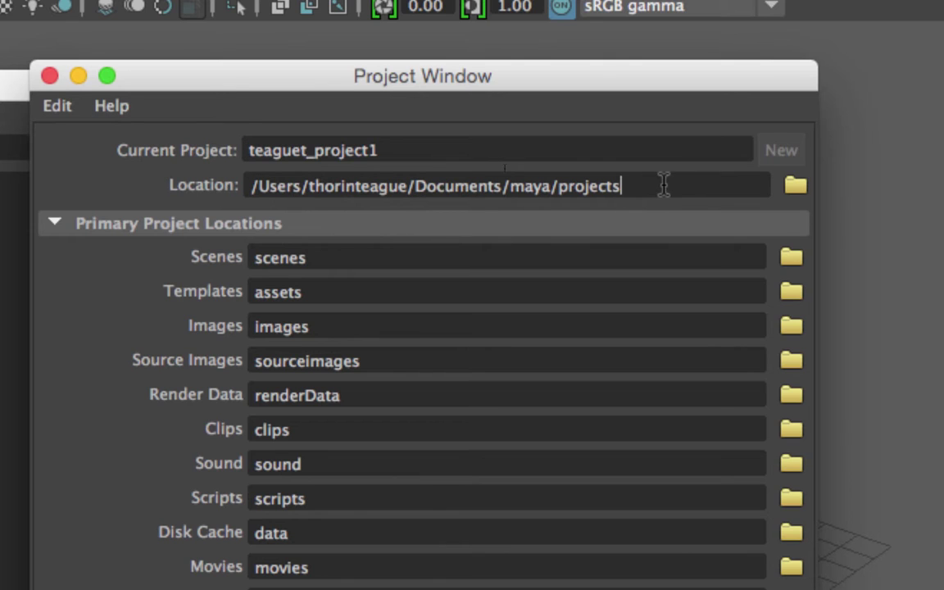
text(/)
key(super+v)
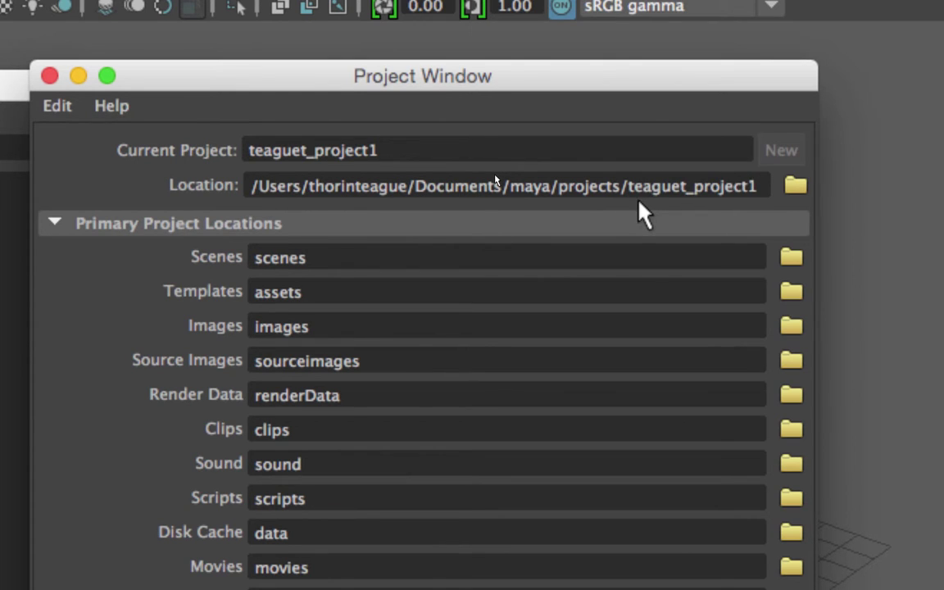
key(alt+Left)
key(Left)
key(shift+End)
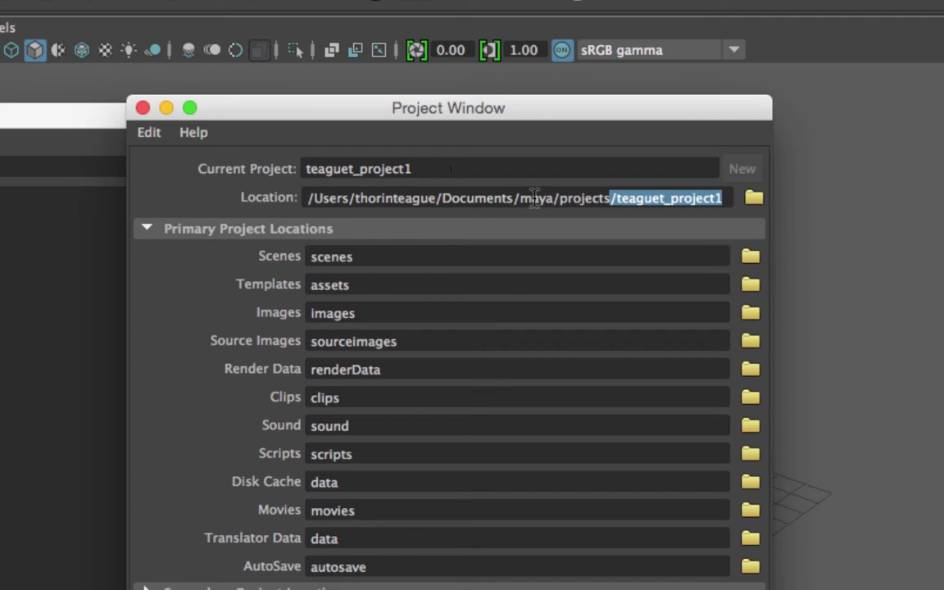
drag(514, 198, 622, 198)
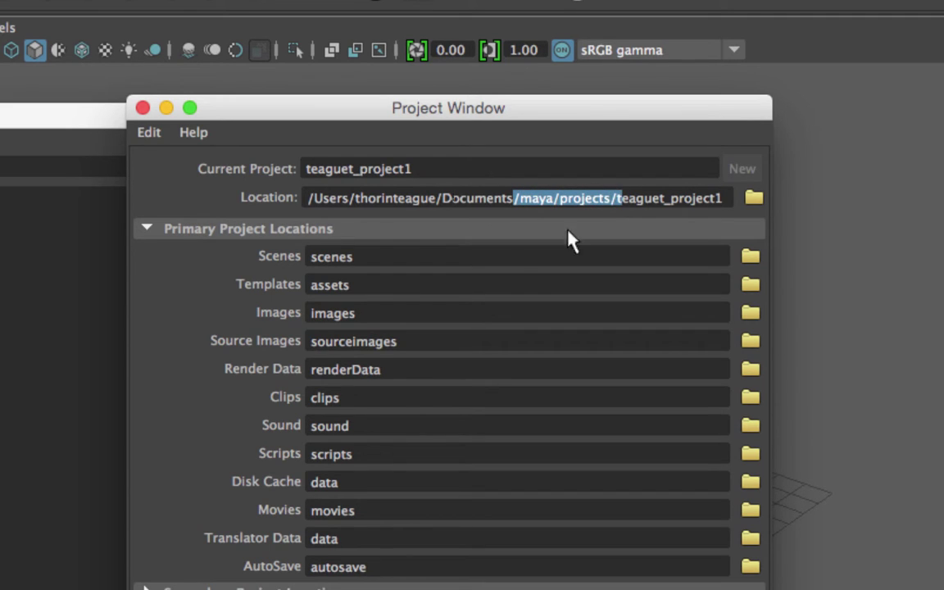
click(722, 197)
mouse_move(722, 197)
mouse_down()
mouse_move(610, 198)
mouse_move(721, 197)
mouse_up()
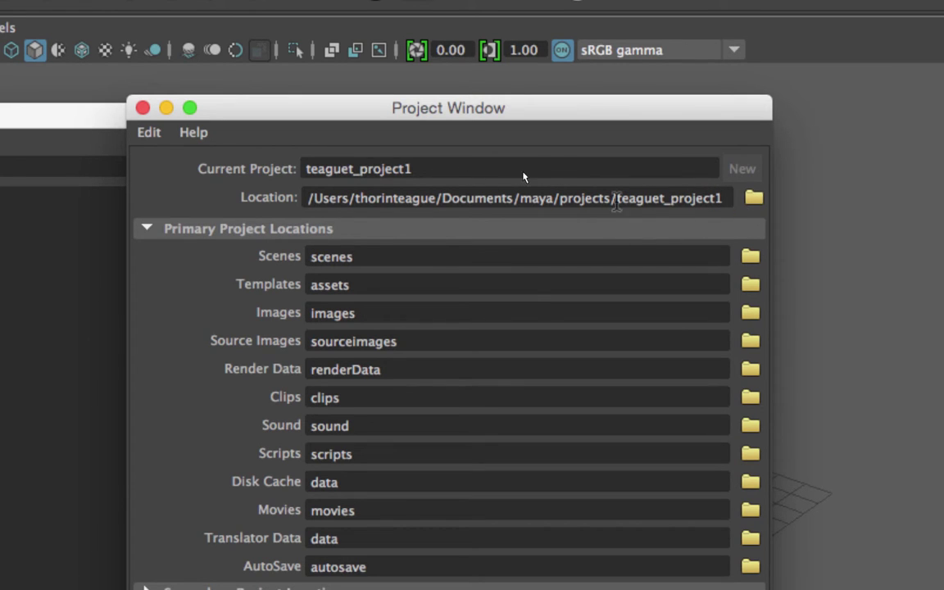
Step: Open the location browser and point its Look in path at /volumes/
click(753, 198)
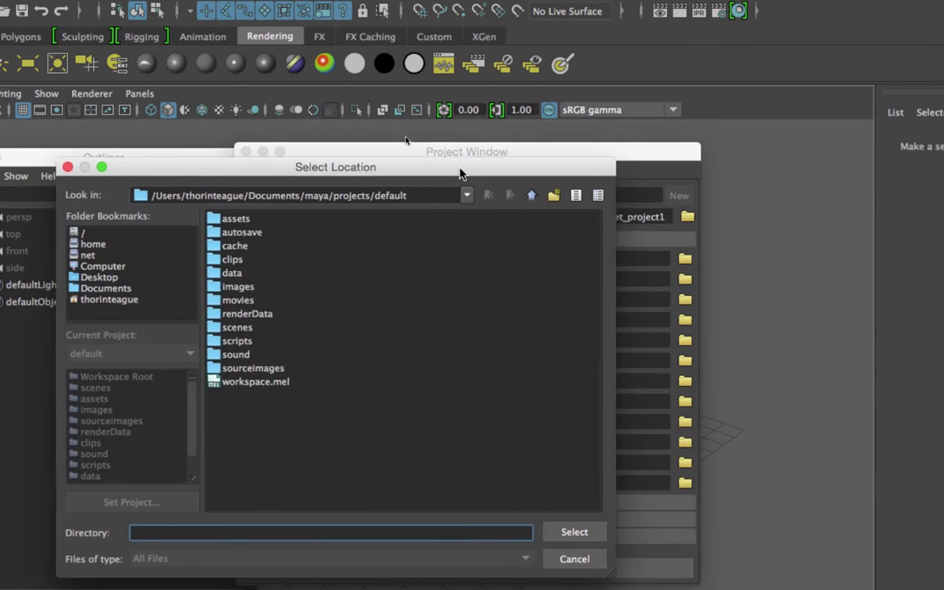
click(485, 187)
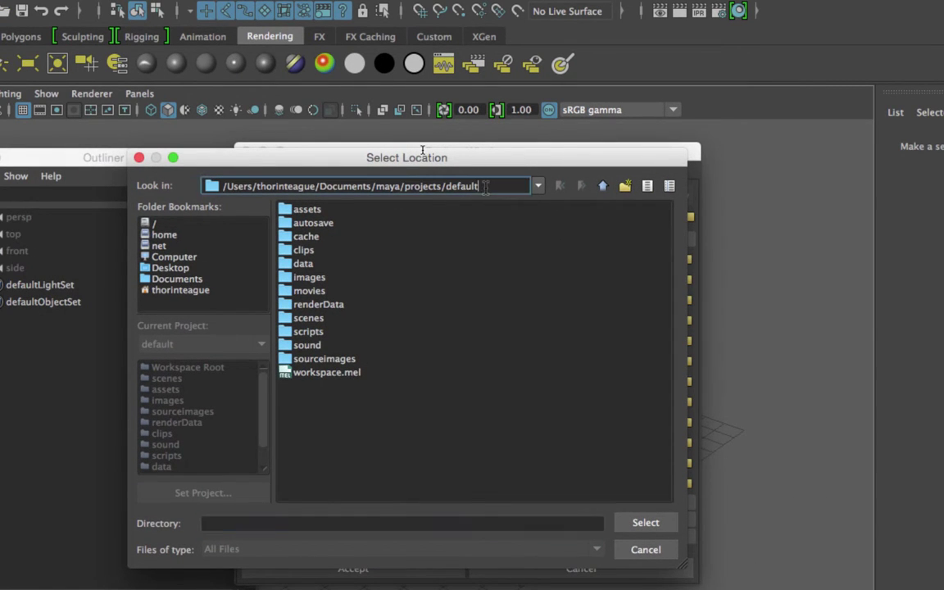
drag(485, 186, 193, 187)
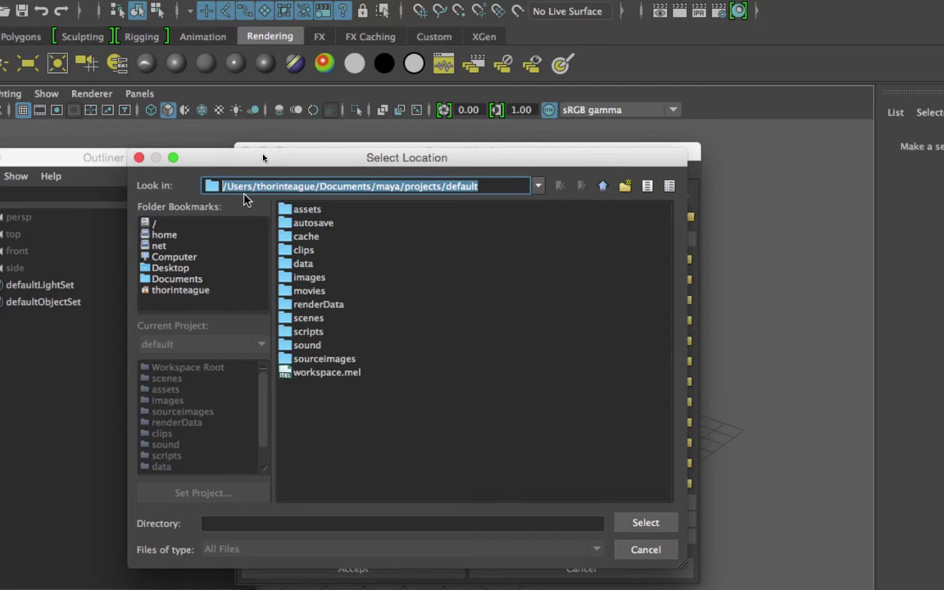
text(/volumes/)
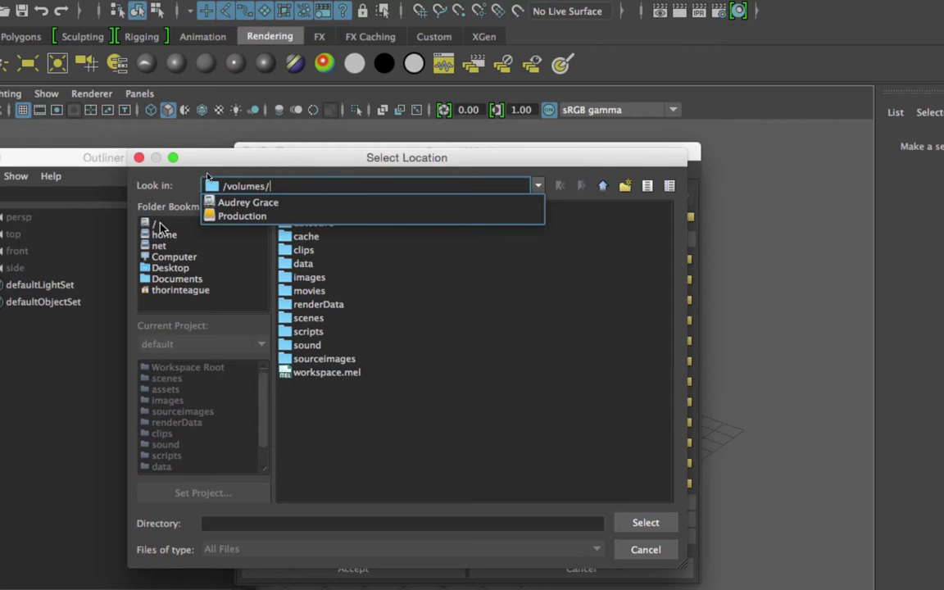
click(194, 181)
click(175, 257)
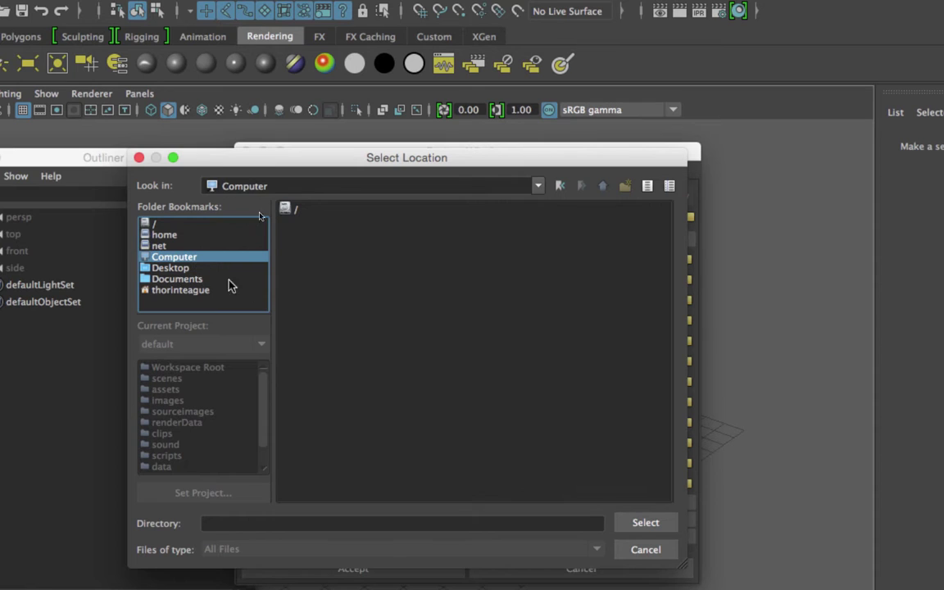
click(291, 210)
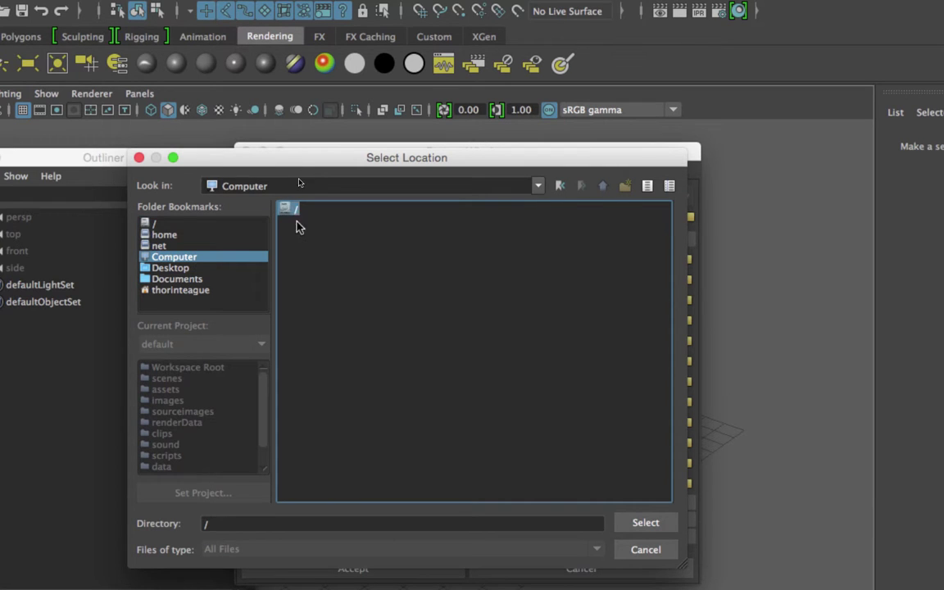
double_click(238, 187)
text(/)
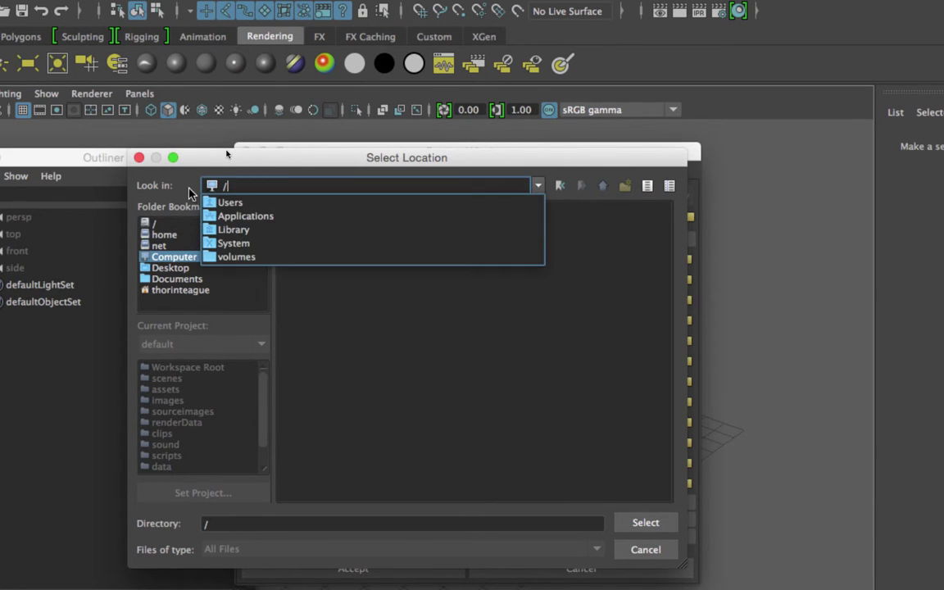
text(volumes/)
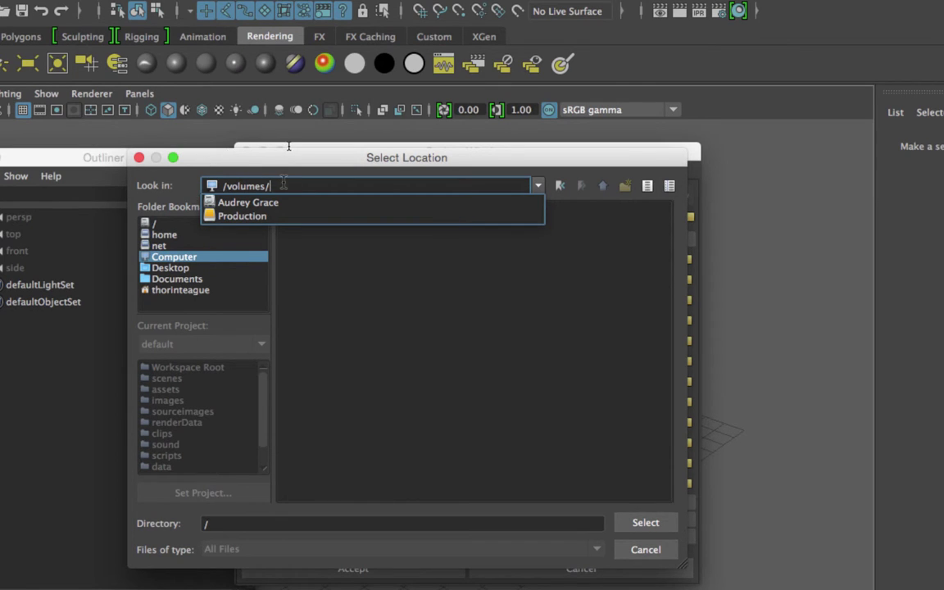
key(Return)
click(249, 185)
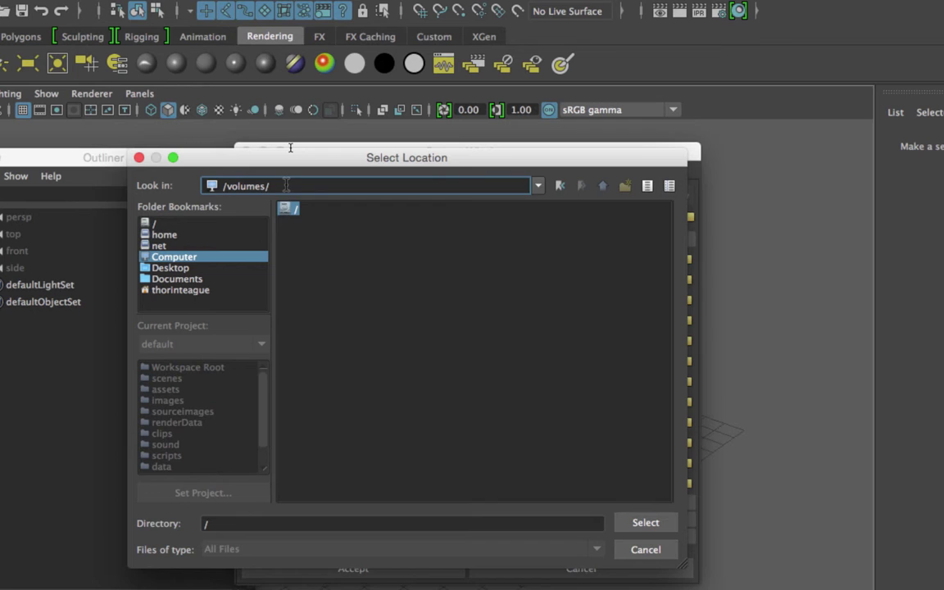
key(BackSpace)
text(/)
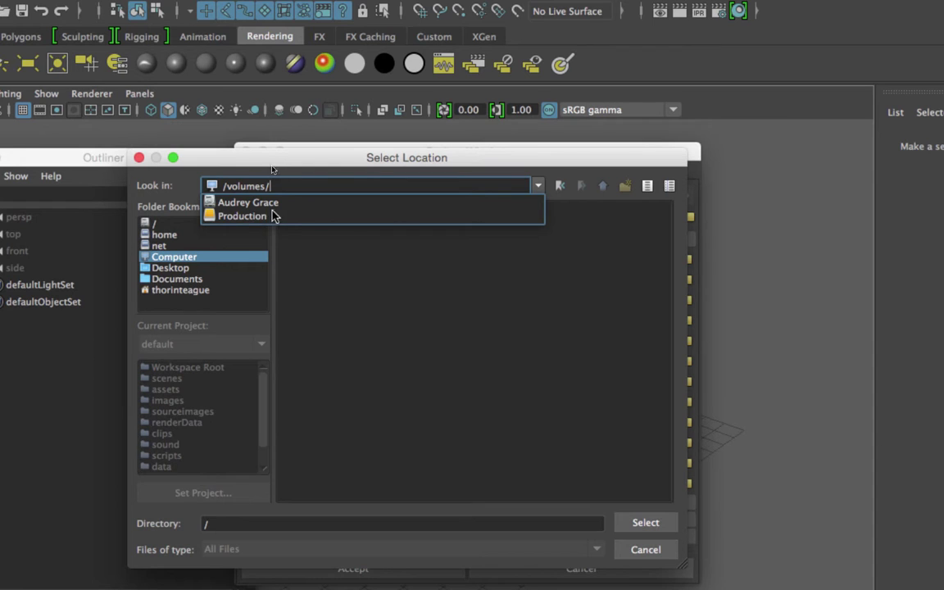
Step: Open the Production volume and its Arts235 folder, checking the /volumes/Production/Arts235 path
click(238, 218)
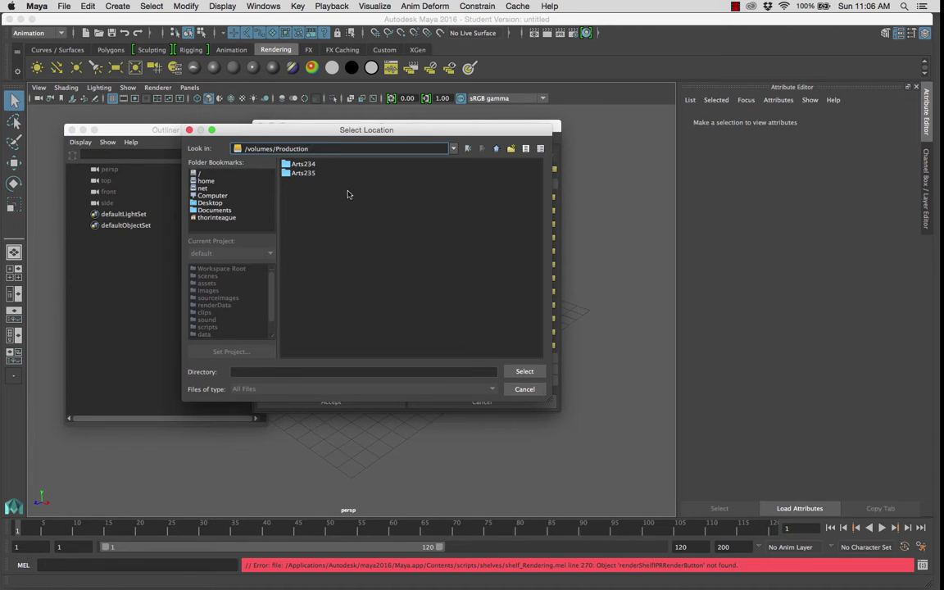
click(303, 173)
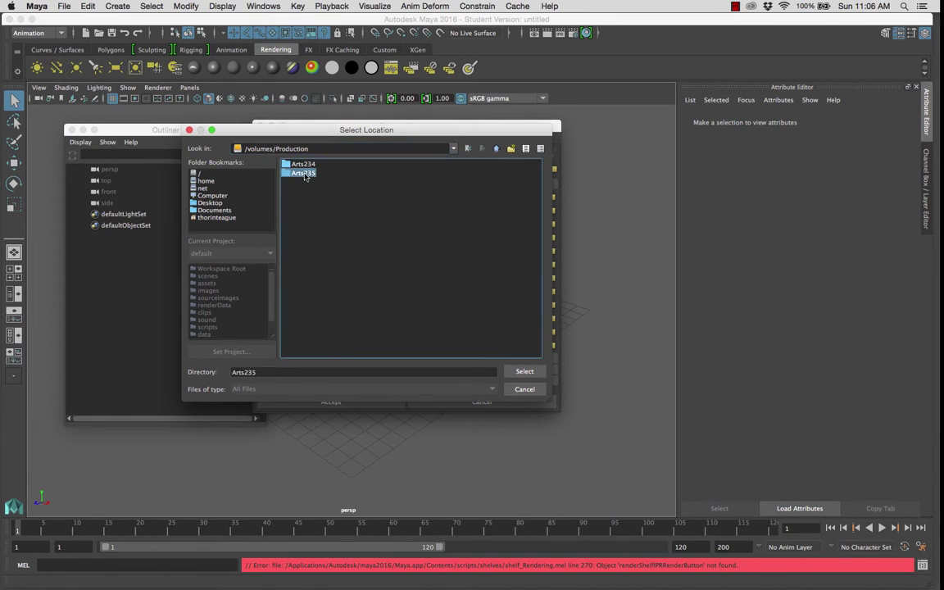
double_click(300, 174)
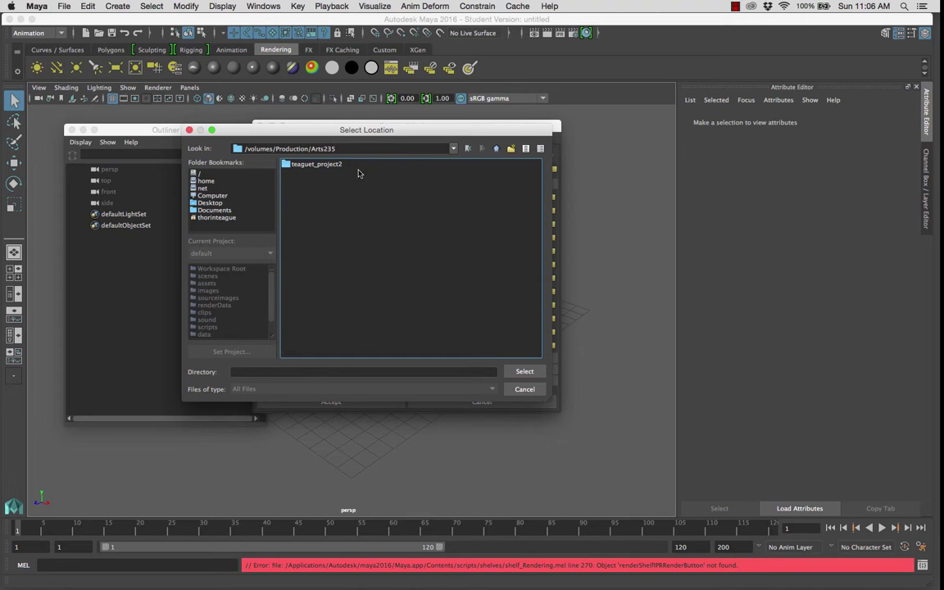
click(331, 148)
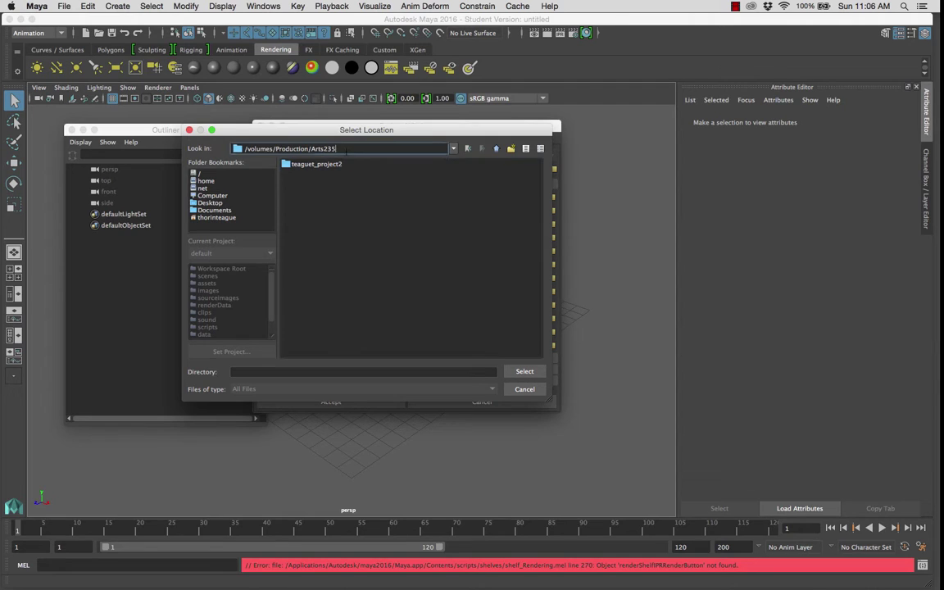
double_click(324, 148)
click(333, 149)
drag(328, 148, 309, 149)
click(328, 149)
double_click(312, 149)
click(347, 149)
Step: Set Location to /volumes/Production/Arts235, removing the appended project name again
click(525, 372)
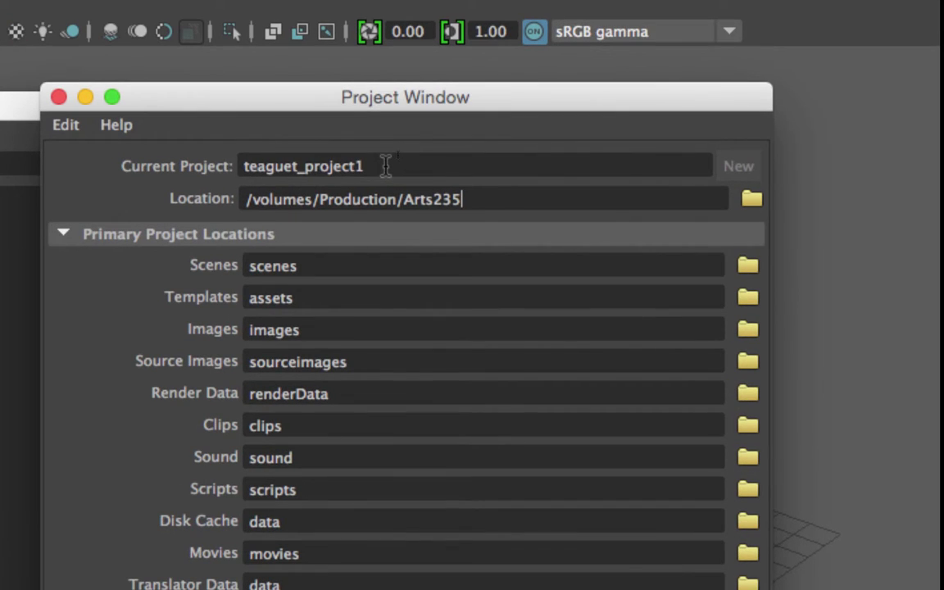
drag(392, 155, 331, 154)
key(super+c)
click(506, 200)
text(/)
key(super+v)
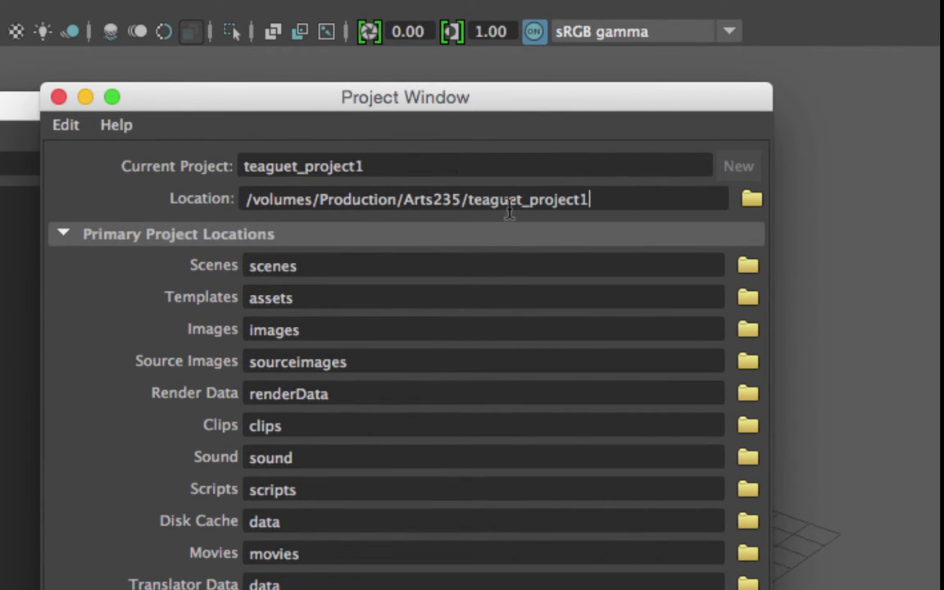
drag(379, 159, 250, 161)
click(296, 166)
drag(473, 199, 217, 209)
click(491, 199)
text(/)
key(BackSpace)
key(BackSpace)
key(BackSpace)
key(BackSpace)
key(BackSpace)
key(BackSpace)
key(BackSpace)
key(BackSpace)
key(BackSpace)
key(BackSpace)
key(BackSpace)
key(BackSpace)
key(BackSpace)
key(BackSpace)
key(BackSpace)
key(BackSpace)
key(BackSpace)
key(BackSpace)
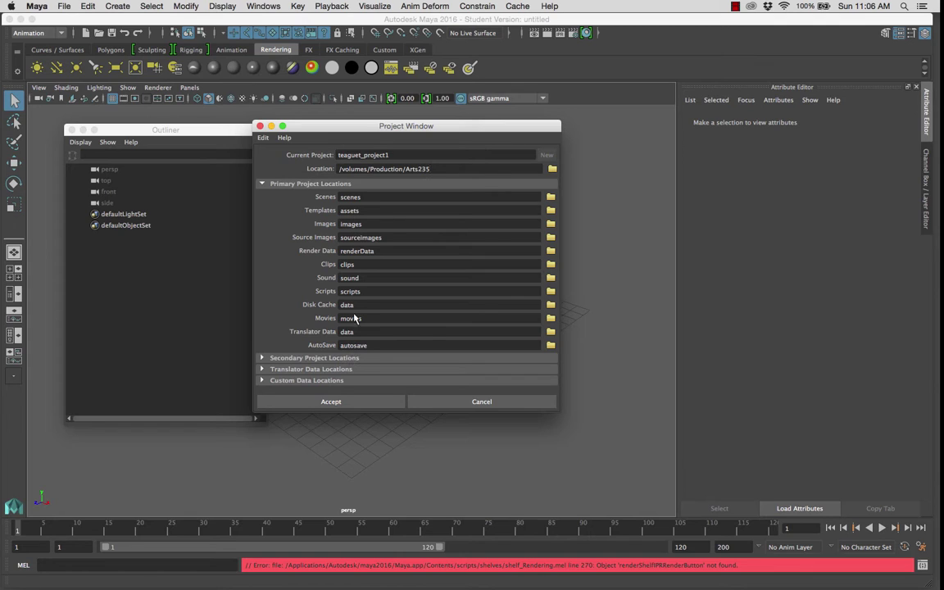
Step: Review the default scenes, assets and sourceimages folders and accept the new project
double_click(349, 196)
double_click(349, 210)
click(381, 237)
click(322, 404)
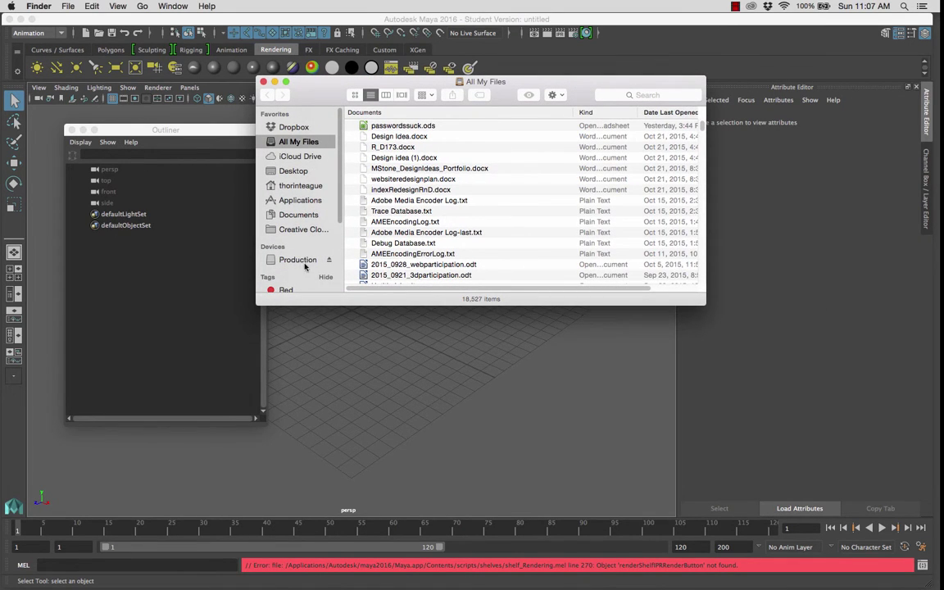
click(297, 260)
click(389, 137)
double_click(391, 137)
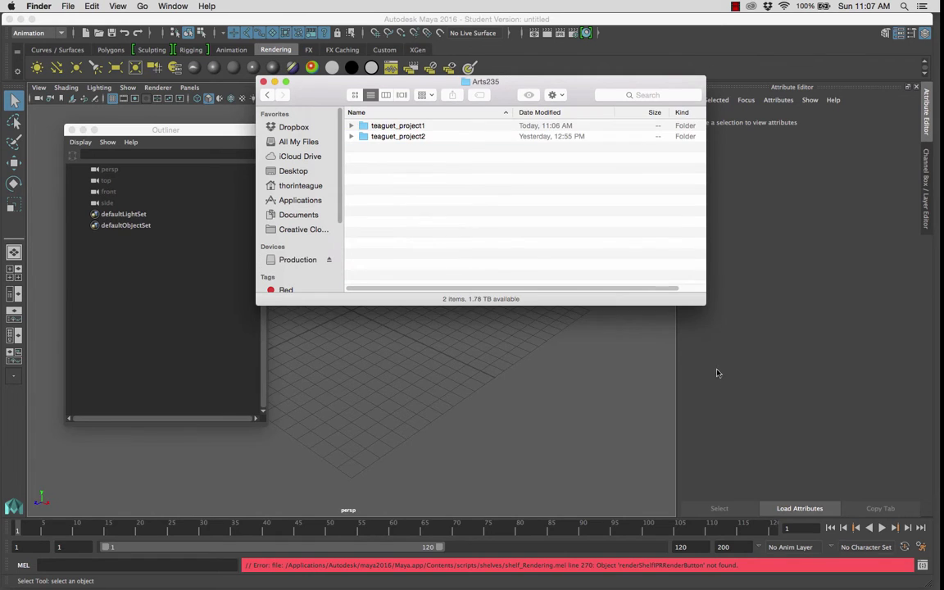
click(362, 127)
double_click(364, 127)
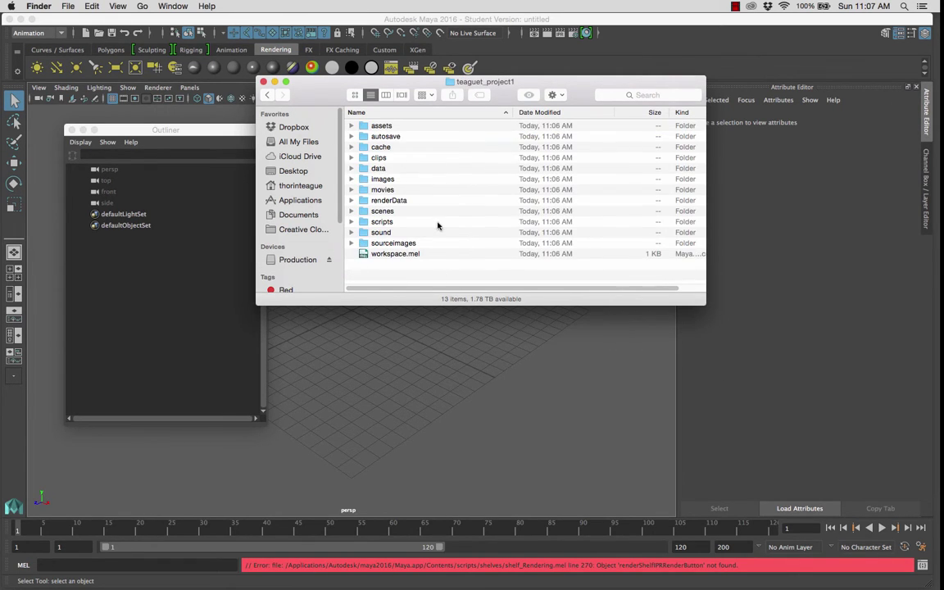
mouse_move(421, 249)
mouse_down()
mouse_move(434, 231)
mouse_move(437, 135)
mouse_move(436, 243)
mouse_up()
click(443, 271)
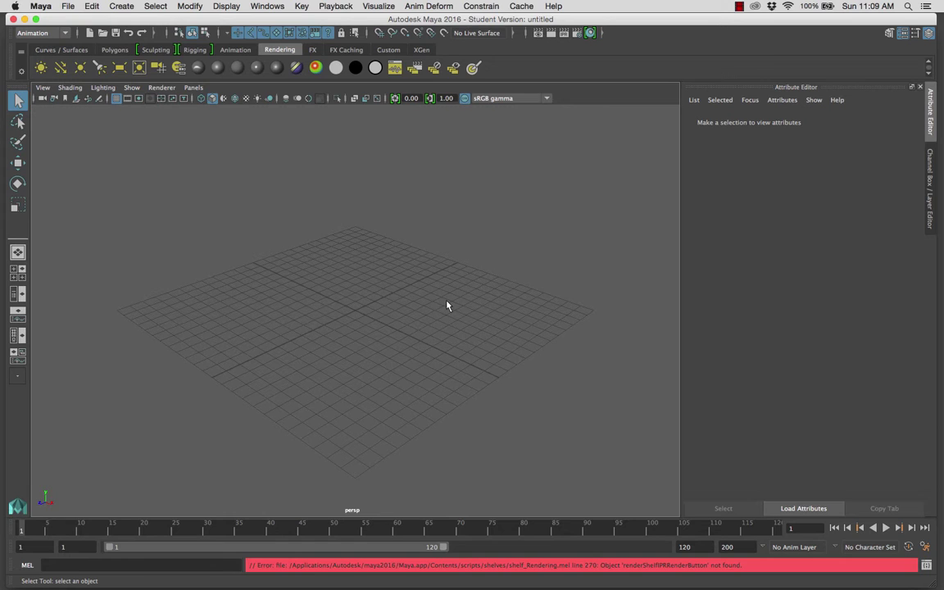
Step: Use File > Set Project to browse /volumes/Production/Arts235 and set teaguet_project2 as current
click(68, 6)
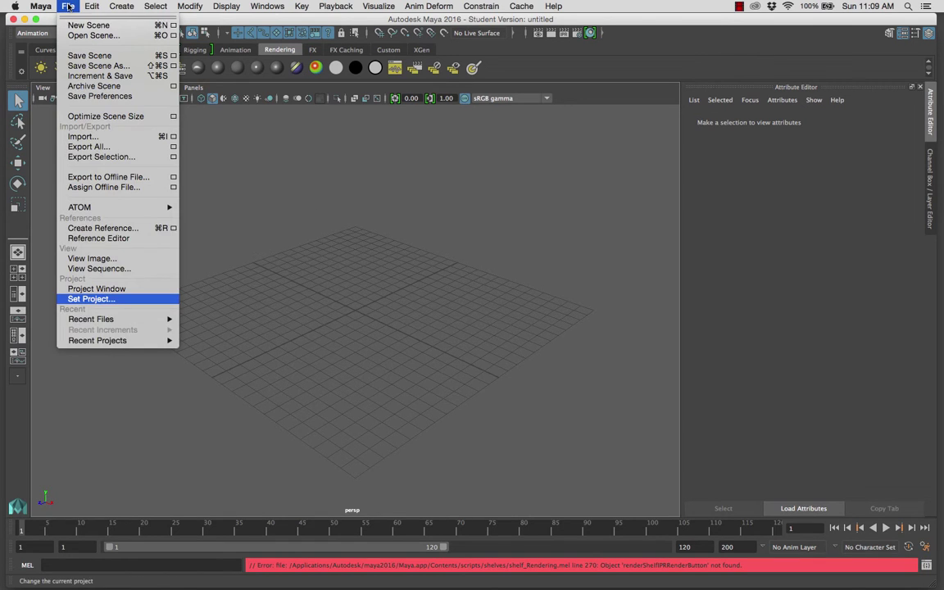
click(90, 300)
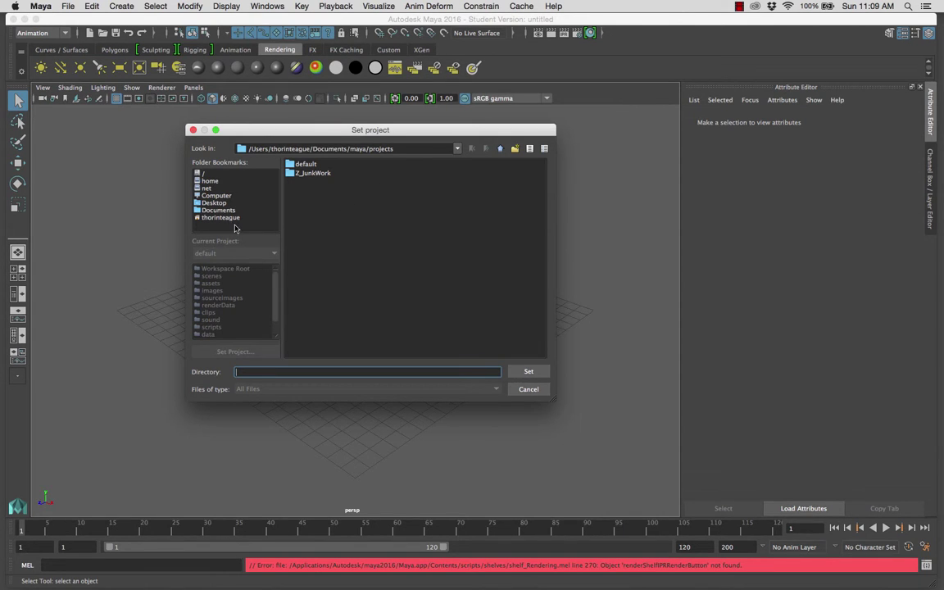
click(351, 148)
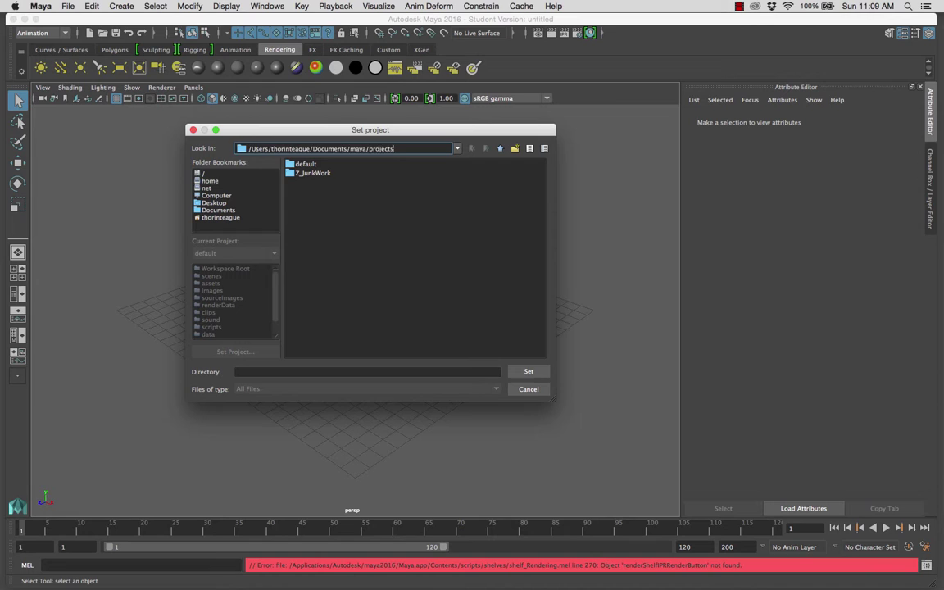
drag(394, 148, 243, 159)
text(/vol)
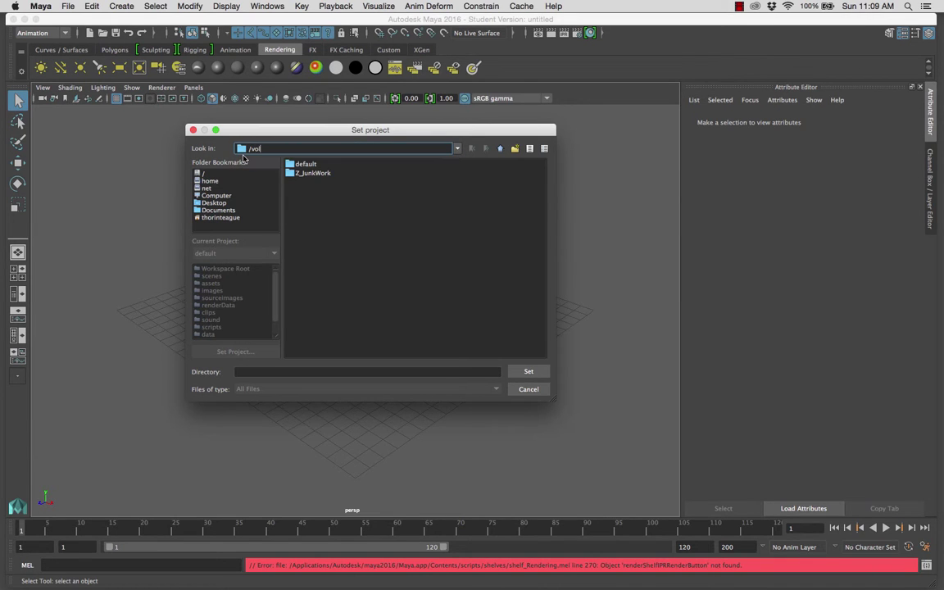
text(umes/)
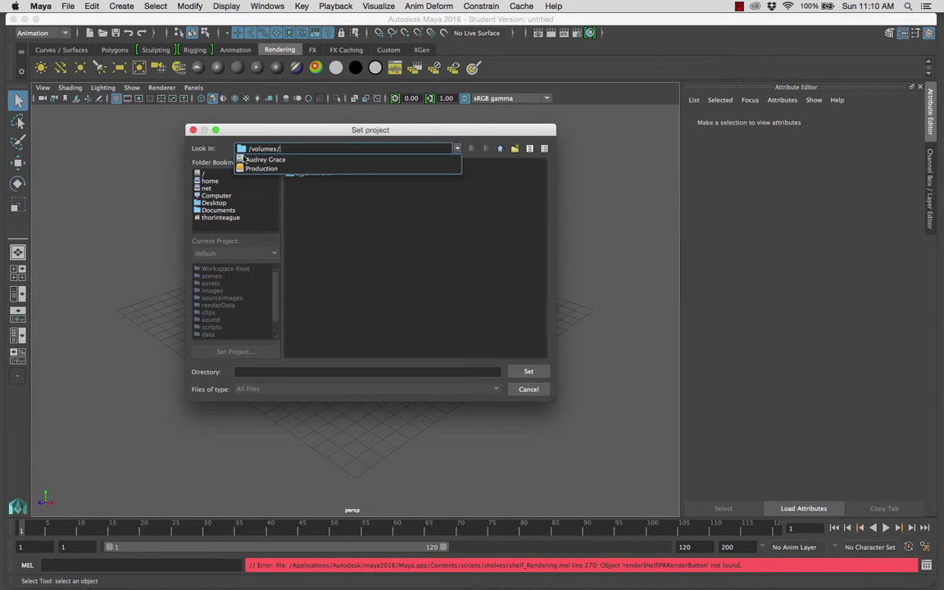
key(Down)
key(Down)
key(Return)
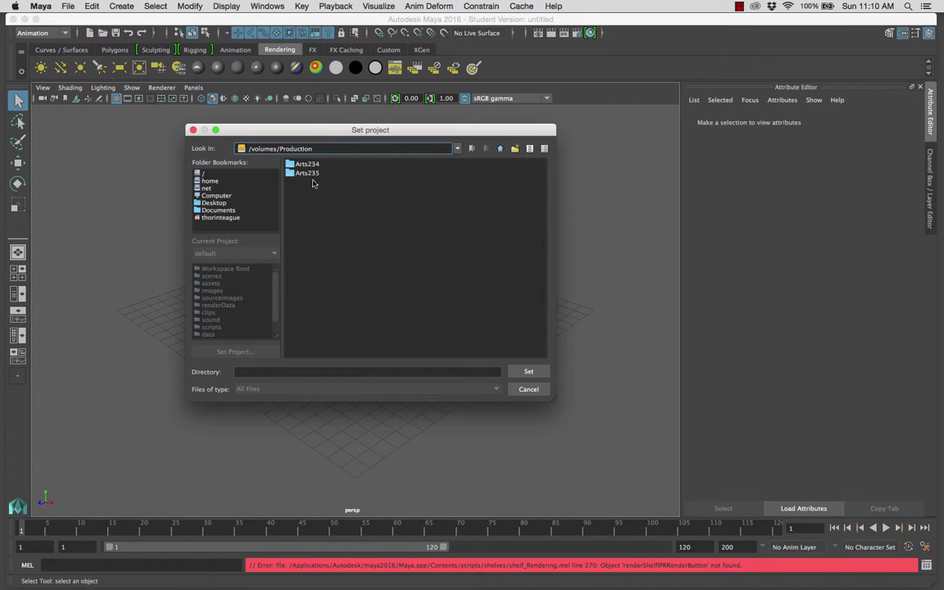
double_click(308, 173)
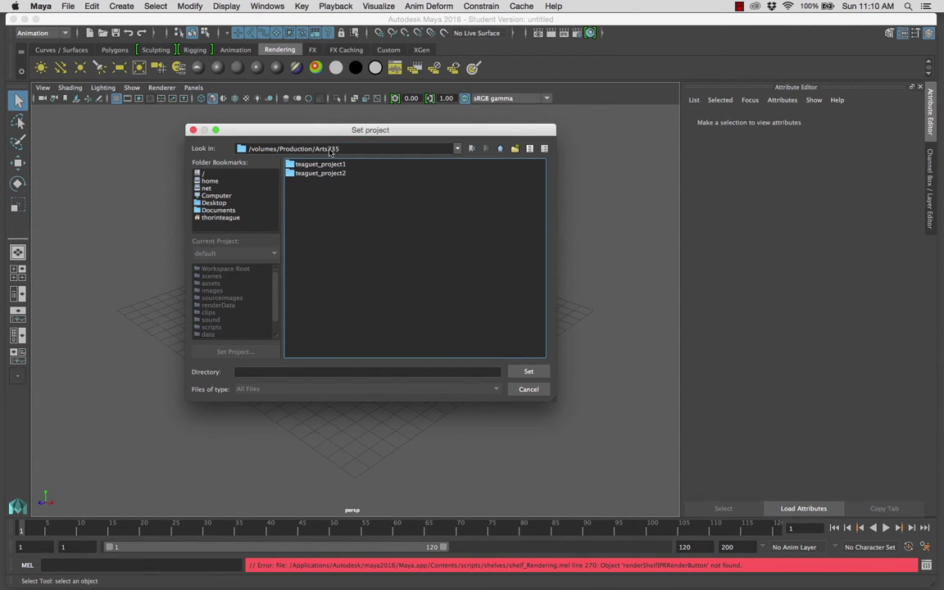
click(318, 173)
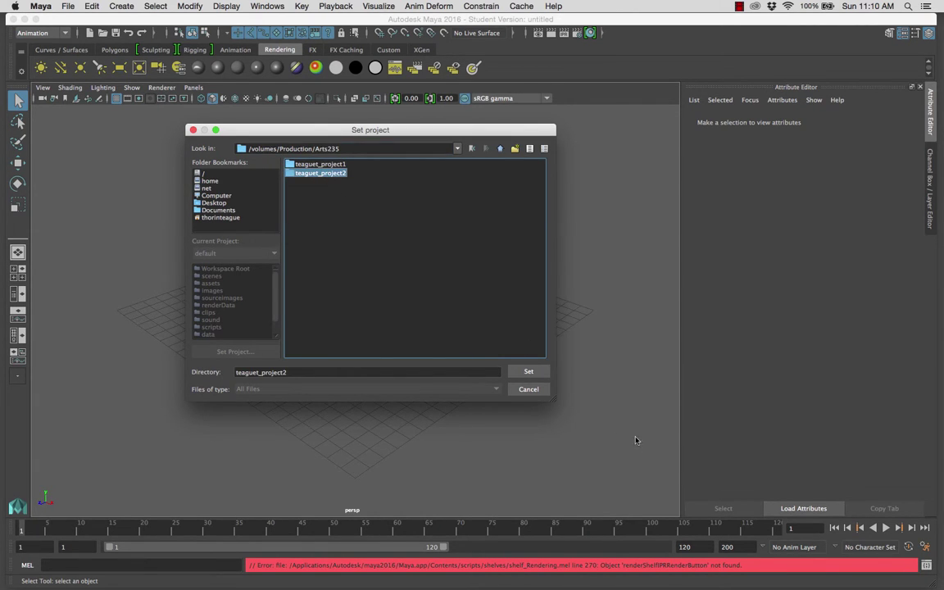
click(529, 371)
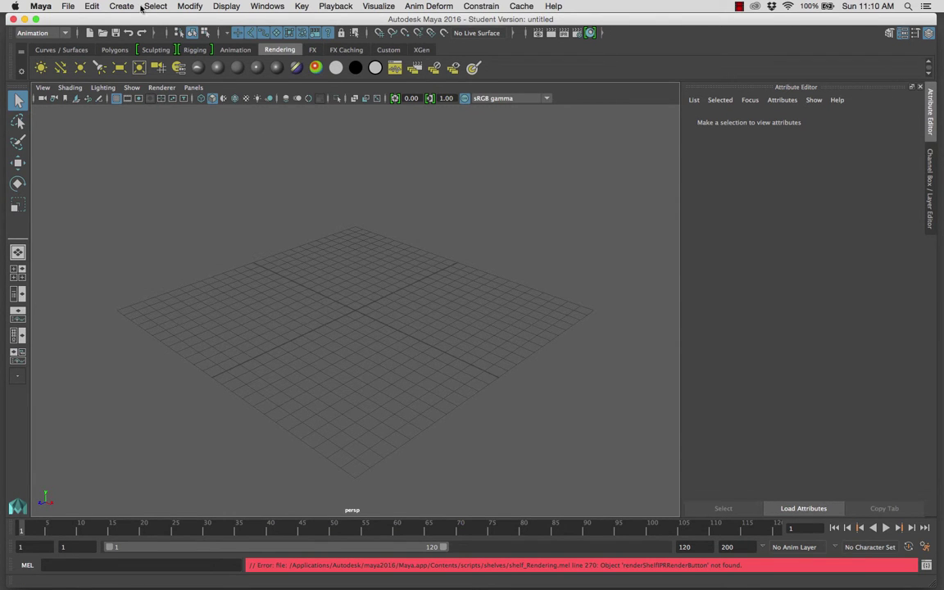
Step: Open the Open Scene dialog at teaguet_project2/scenes and inspect its folder path
click(68, 6)
click(88, 35)
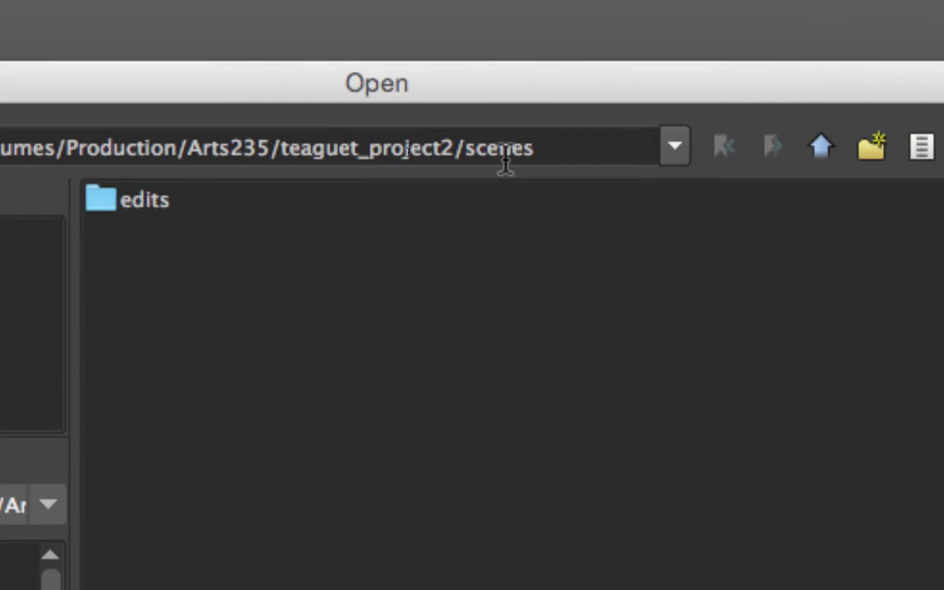
click(421, 150)
drag(562, 149, 281, 148)
click(508, 147)
drag(508, 148, 391, 147)
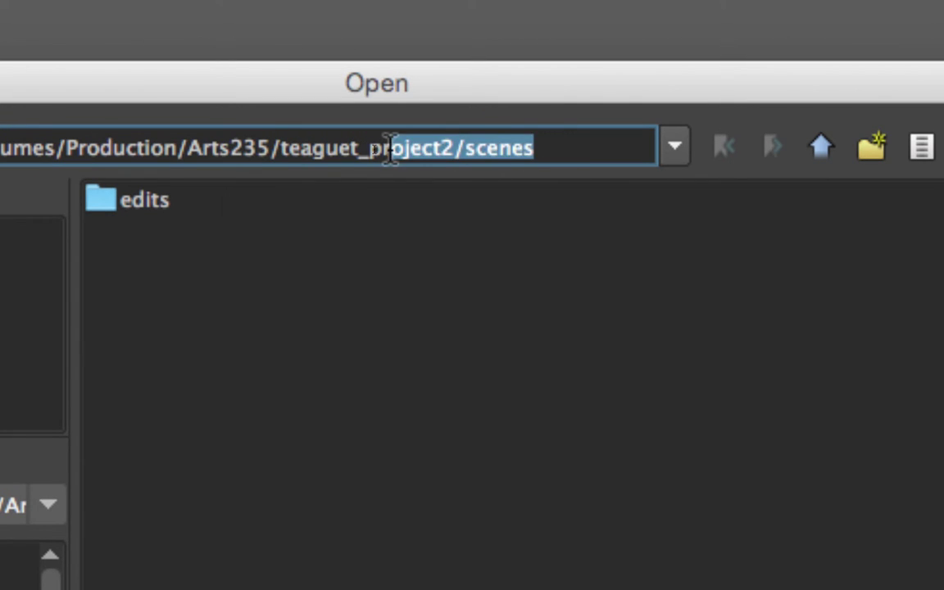
click(508, 149)
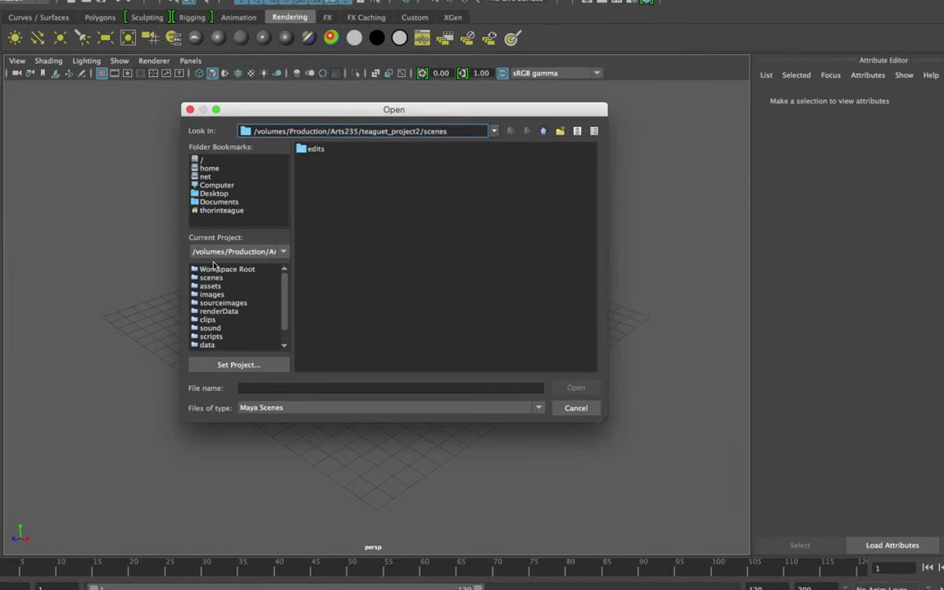
Step: Click through teaguet_project2's root, scenes, assets, images, sourceimages, renderData, sound, scripts and data folders
click(220, 269)
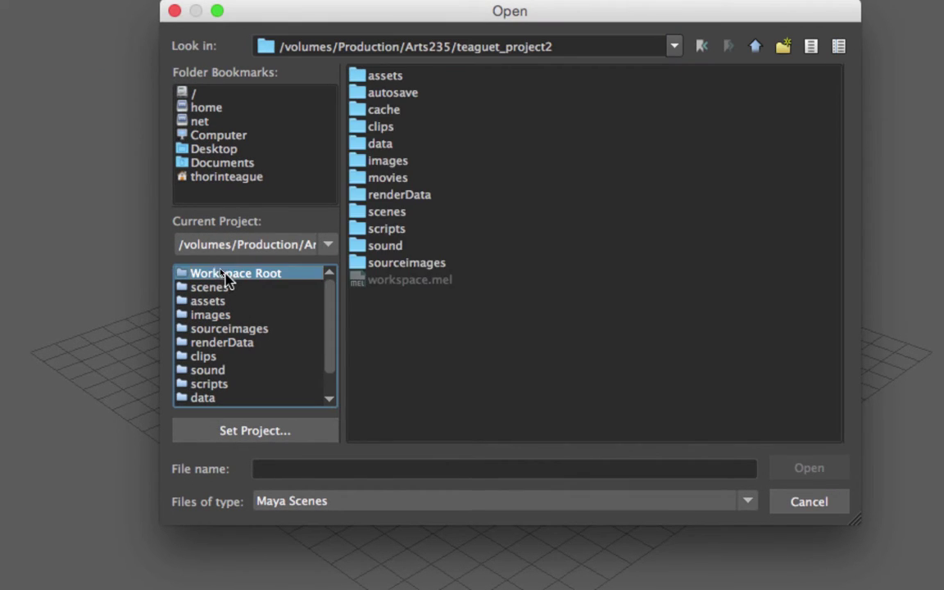
click(215, 288)
click(216, 301)
click(218, 315)
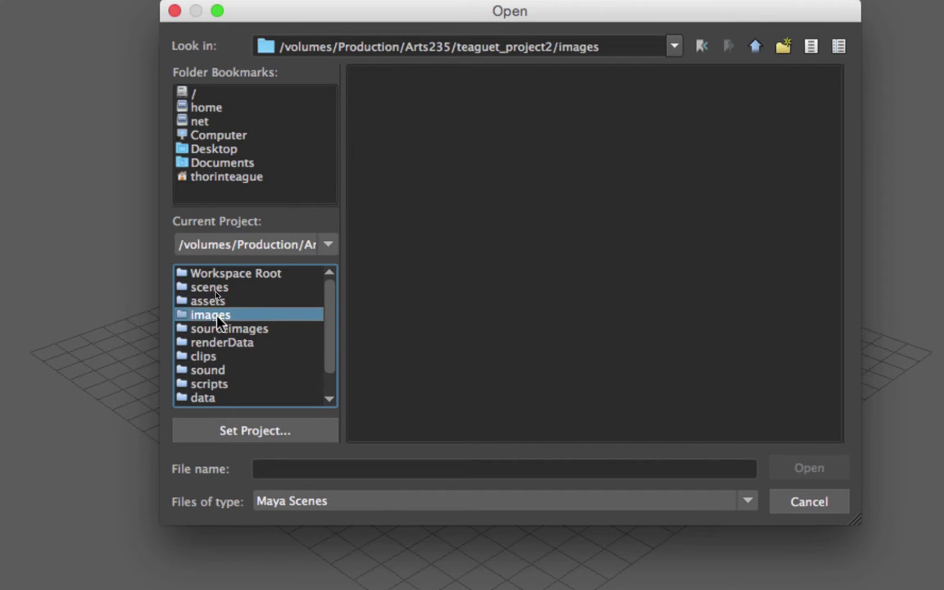
click(221, 329)
click(220, 342)
click(216, 370)
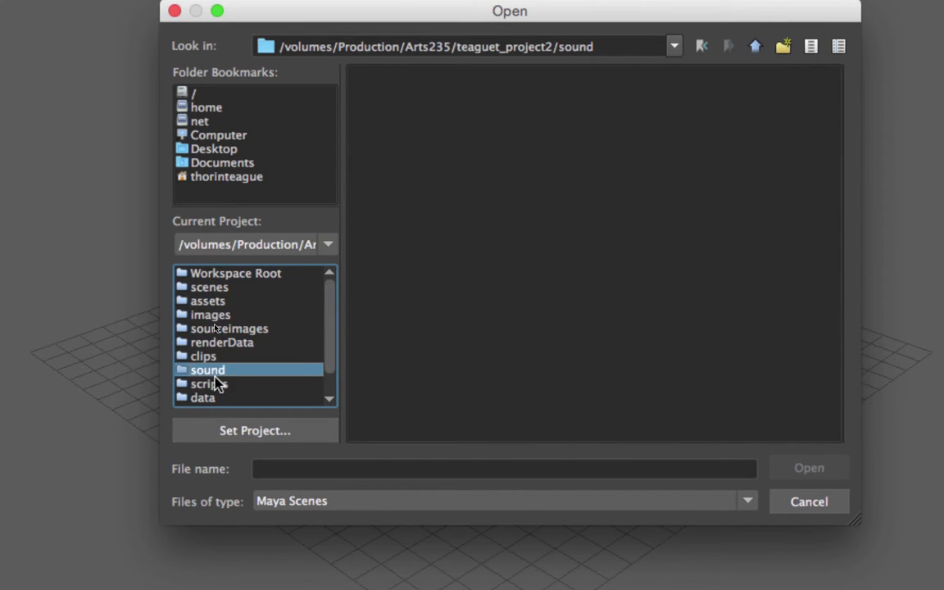
click(215, 384)
click(214, 399)
scroll(254, 312, down, 2)
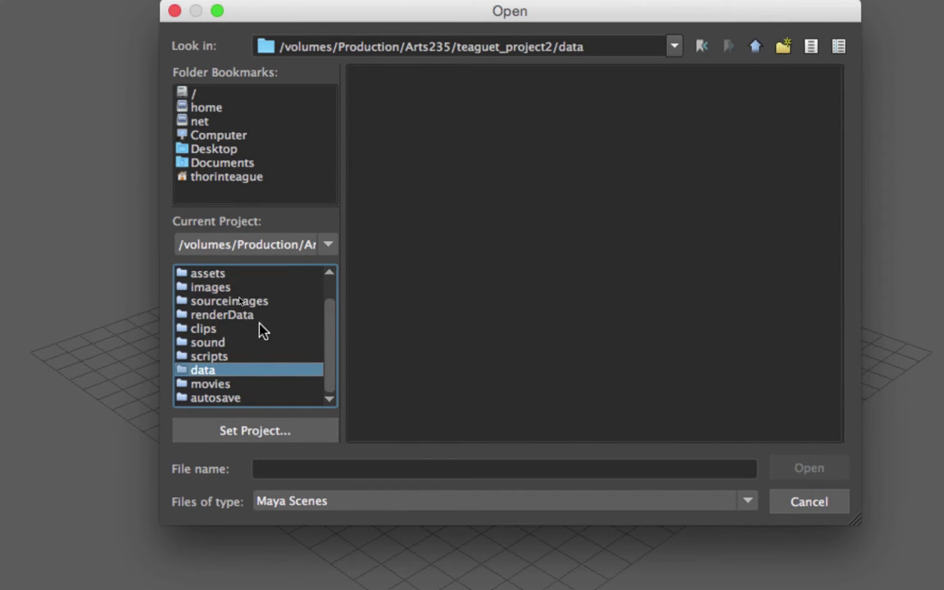
scroll(331, 365, up, 2)
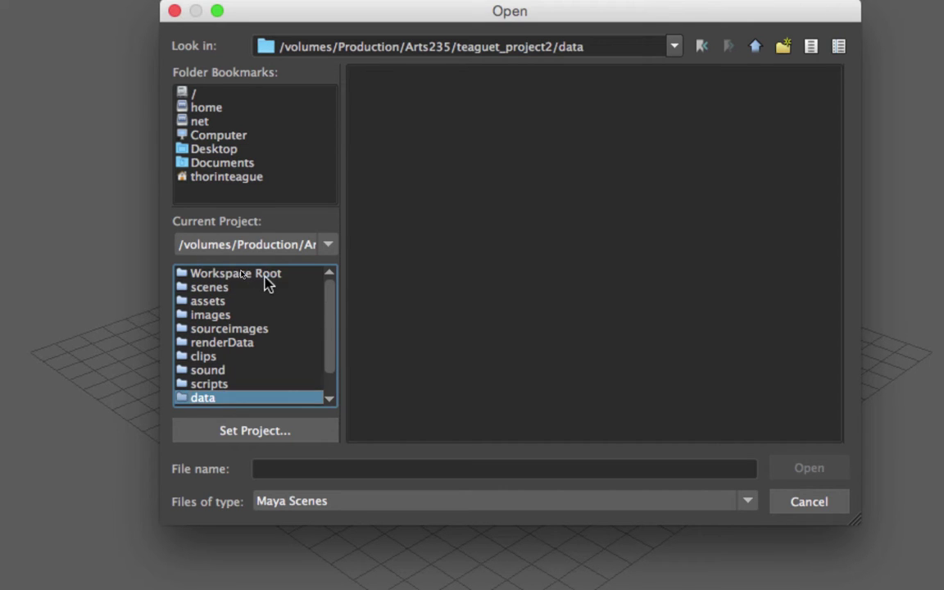
click(242, 276)
click(234, 288)
click(225, 315)
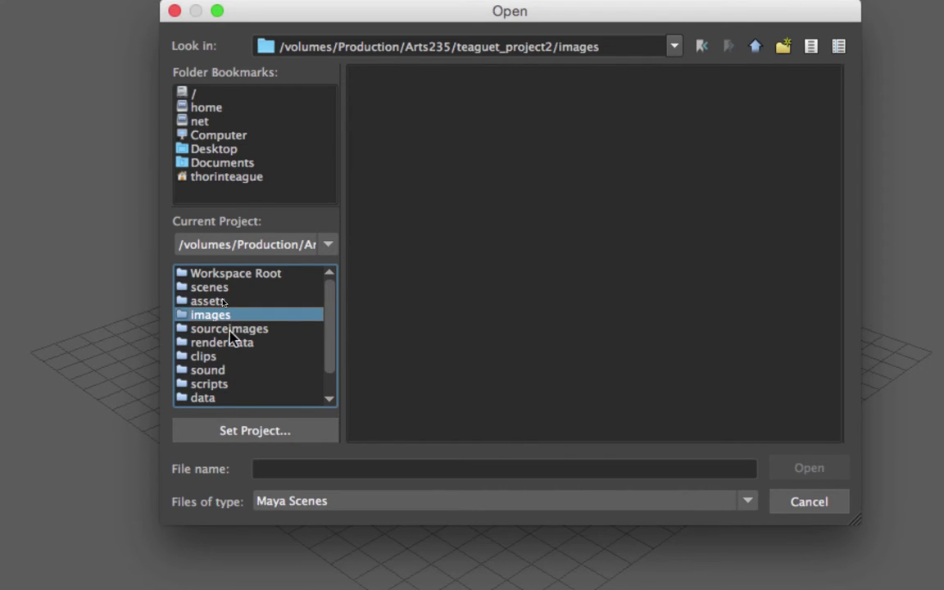
click(238, 273)
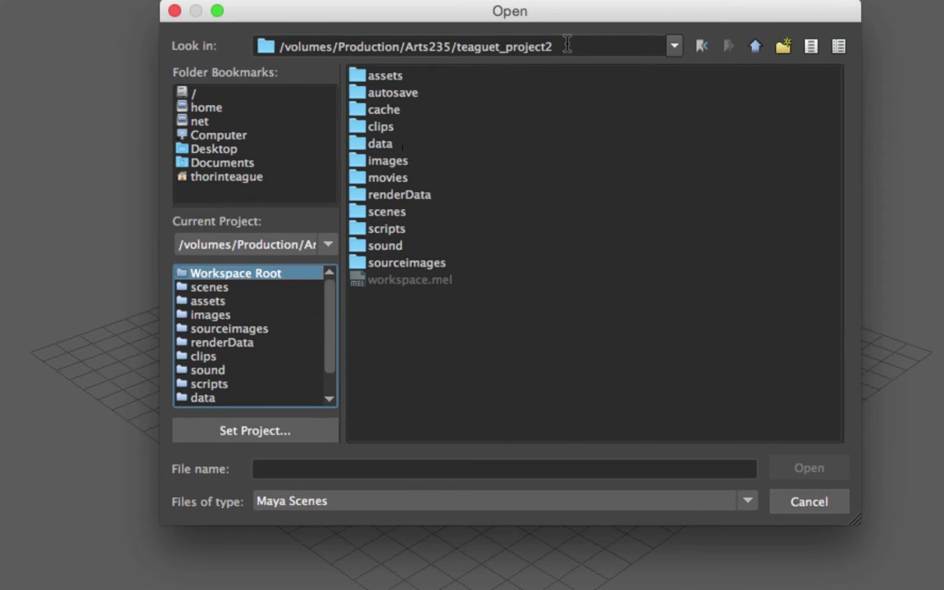
Step: Check the scenes, images and renderData contents, finishing on the empty assets folder
click(211, 287)
click(247, 316)
click(258, 342)
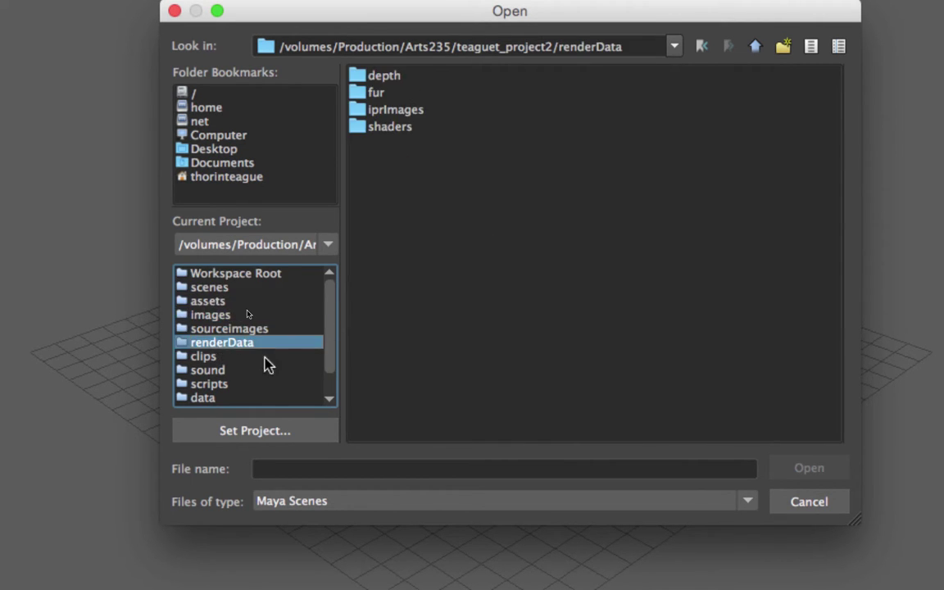
scroll(270, 359, down, 2)
scroll(242, 343, up, 2)
click(236, 301)
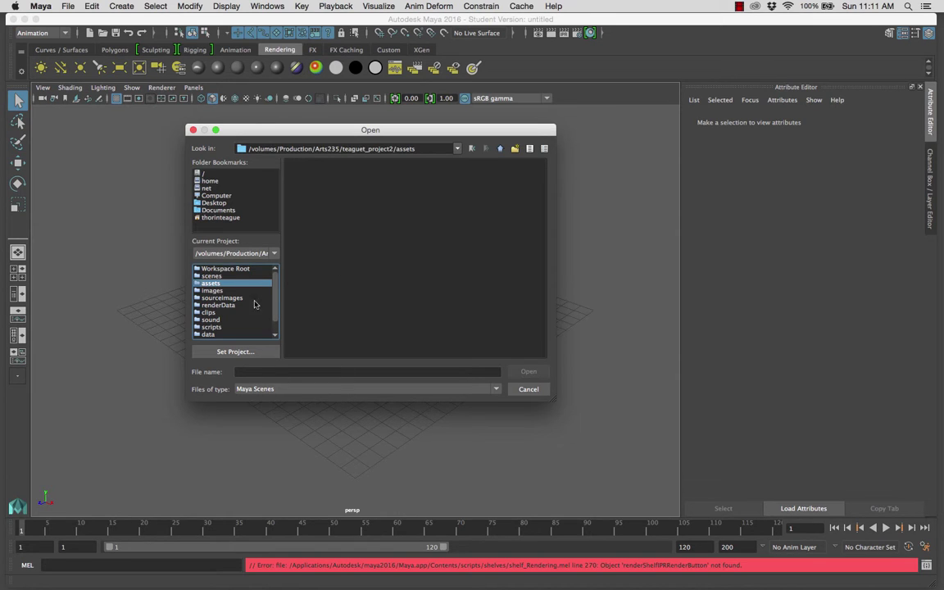
Step: From Workspace Root, step through the sourceimages, renderData and assets folder contents
click(222, 269)
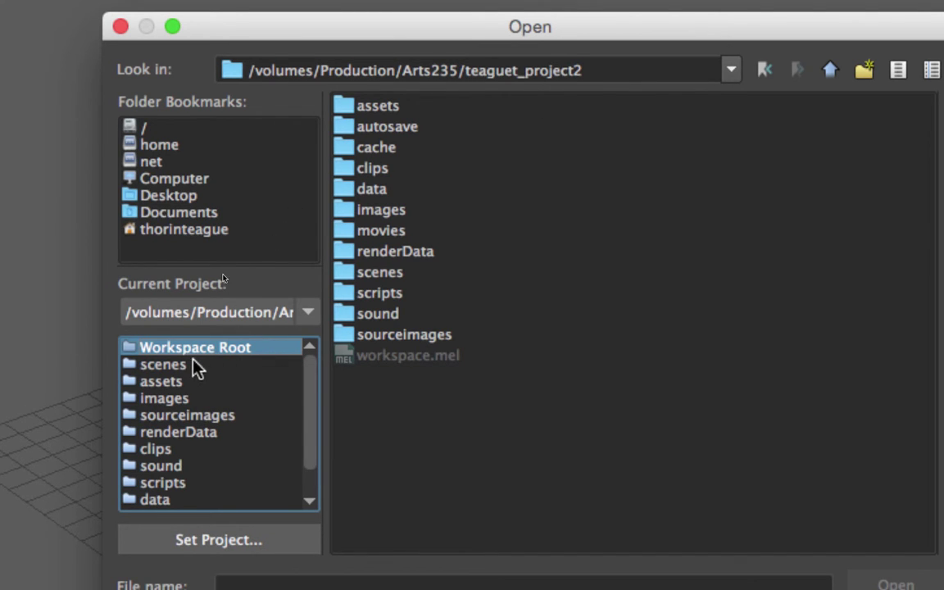
key(Down)
key(Down)
key(Down)
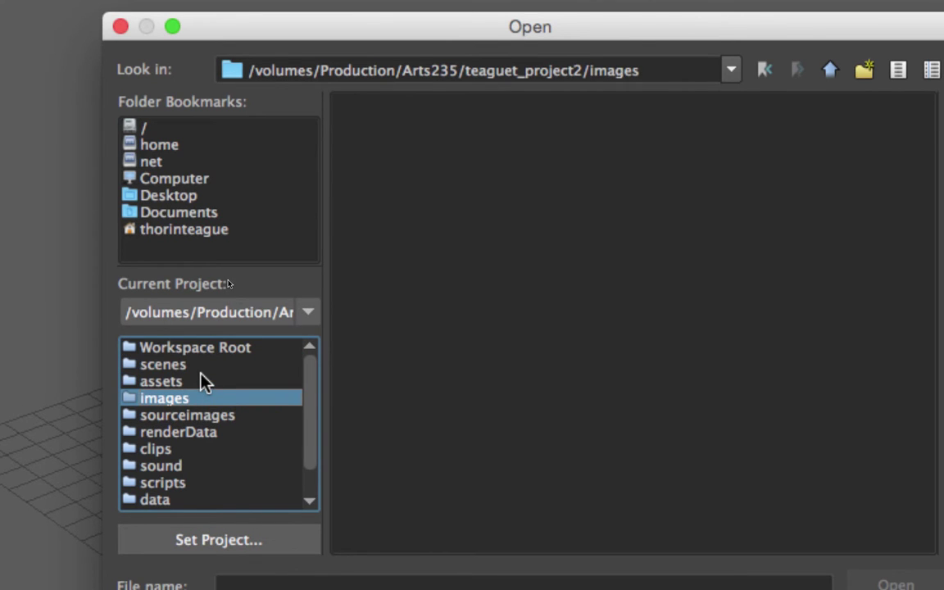
click(211, 415)
click(212, 435)
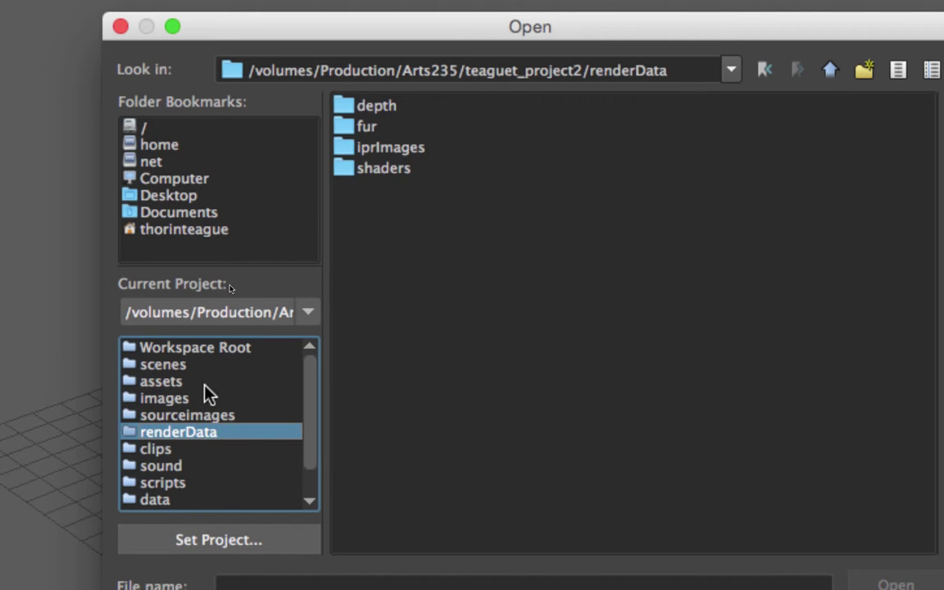
click(207, 381)
key(Up)
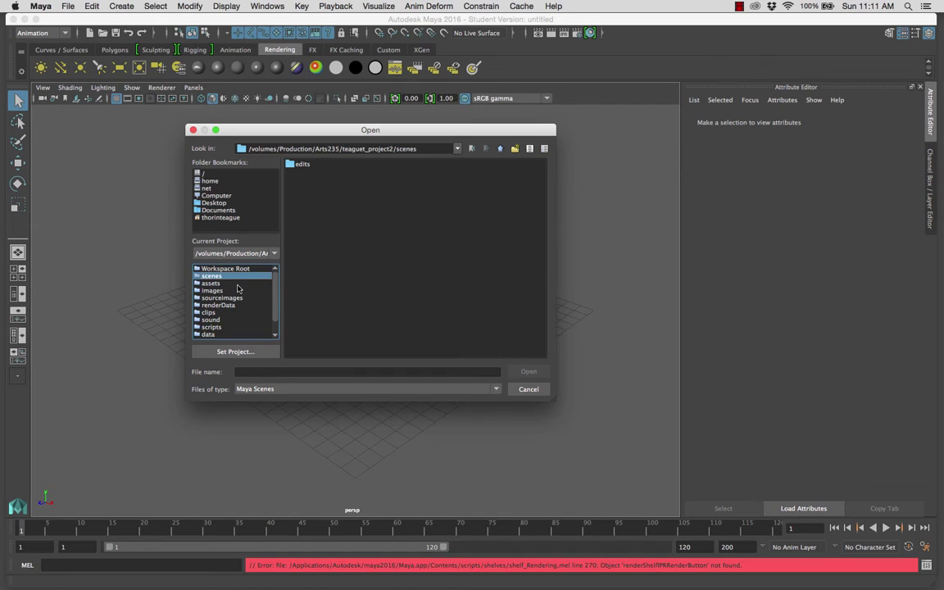
Step: Revisit renderData, images and scenes, then finish on the empty autosave folder
scroll(237, 288, down, 2)
click(243, 291)
click(212, 276)
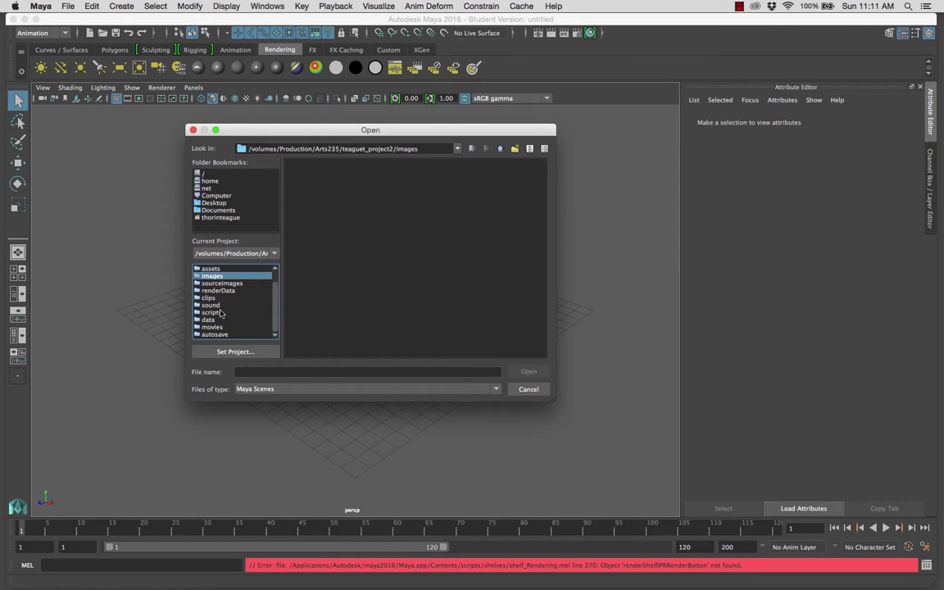
scroll(222, 315, up, 2)
click(217, 276)
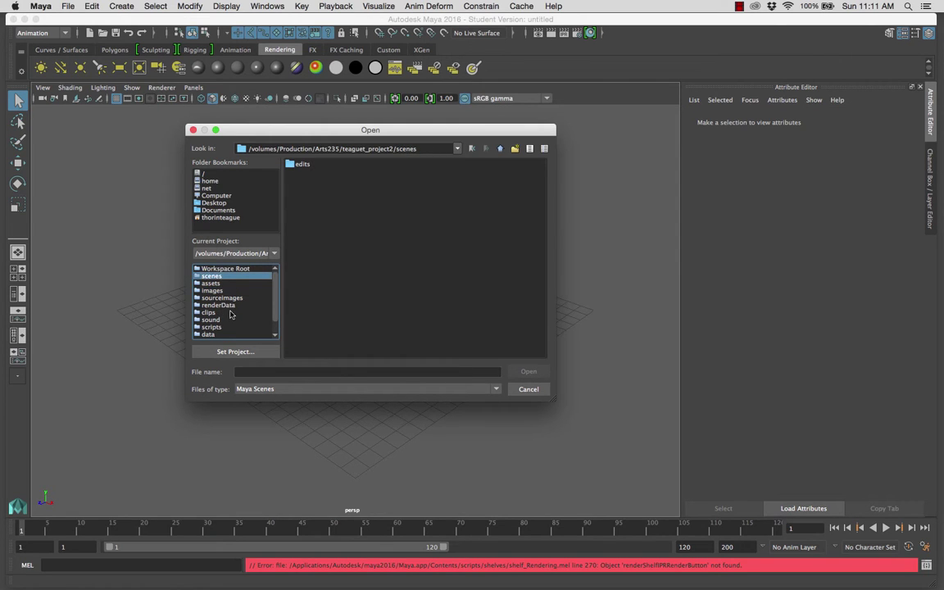
scroll(225, 309, down, 2)
click(221, 335)
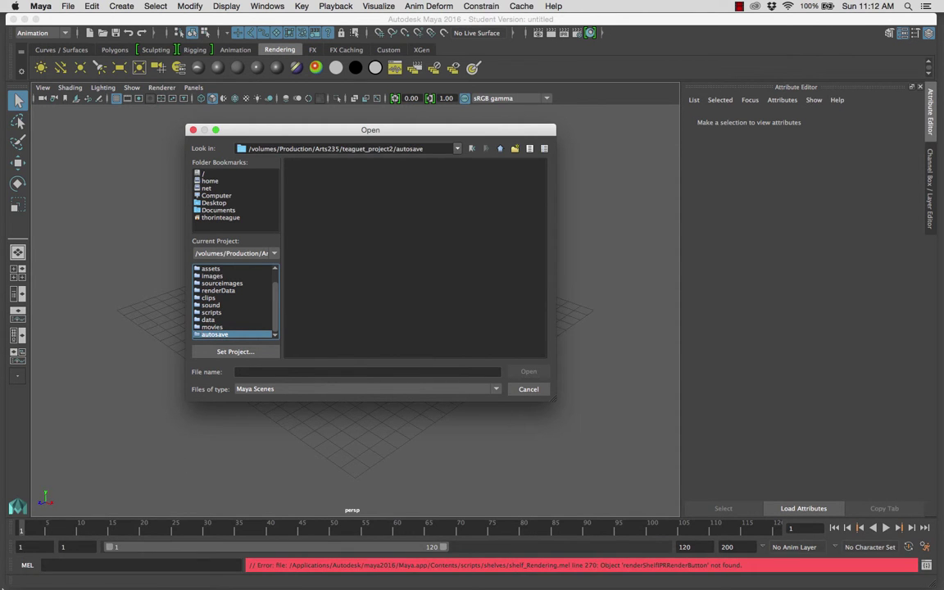
Step: Open a new Finder window on the Production drive and hide Maya and other applications
click(51, 567)
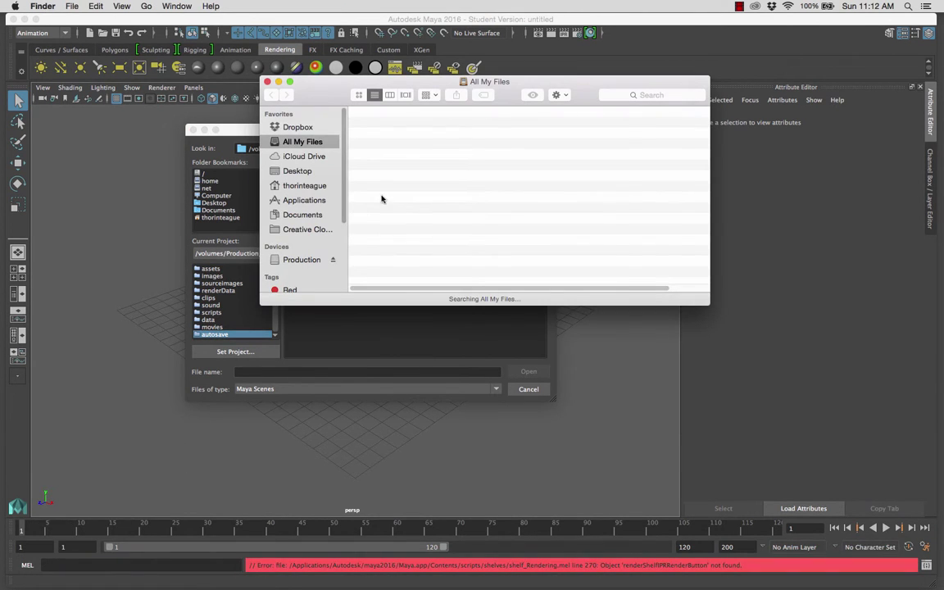
click(323, 260)
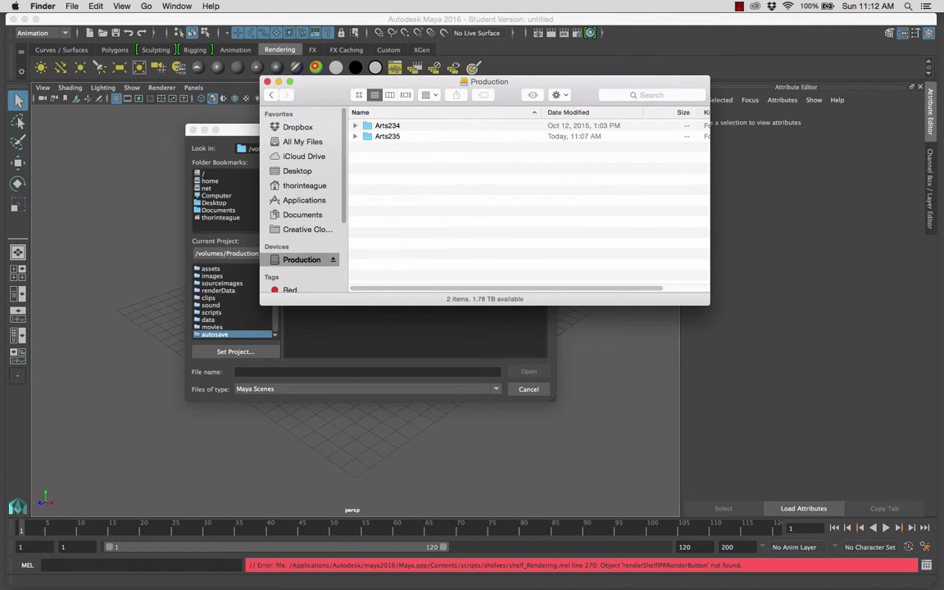
click(33, 6)
click(58, 111)
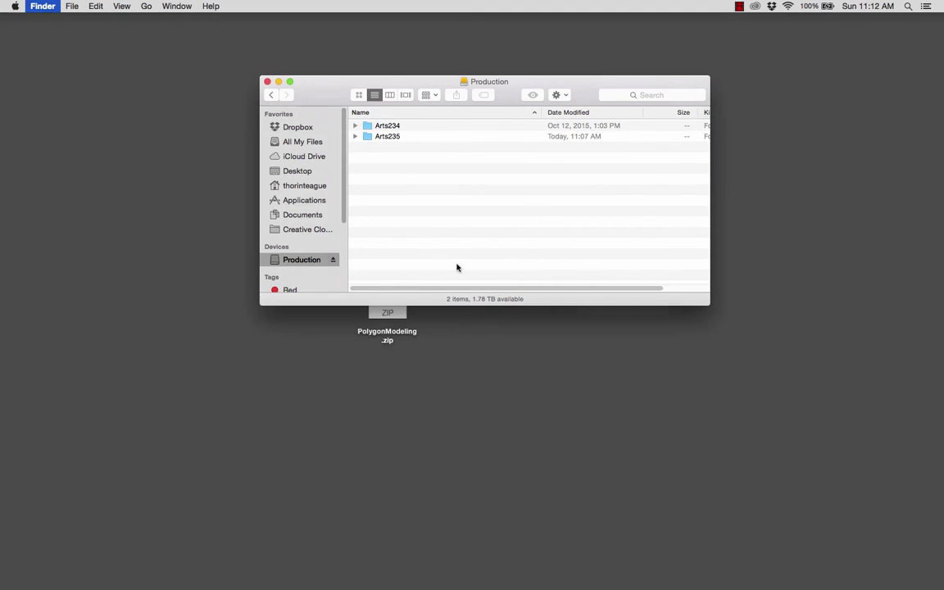
double_click(386, 137)
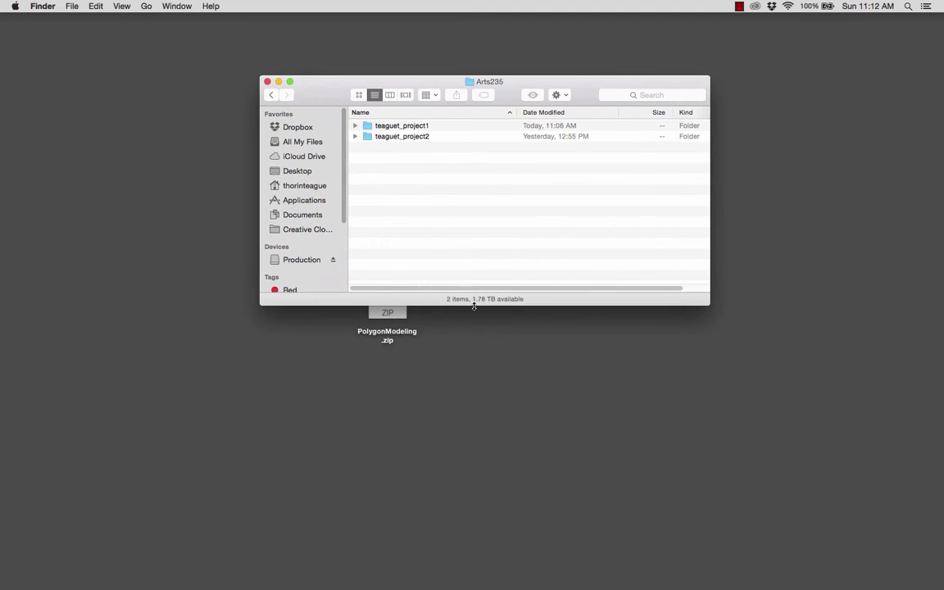
drag(474, 305, 474, 366)
double_click(414, 137)
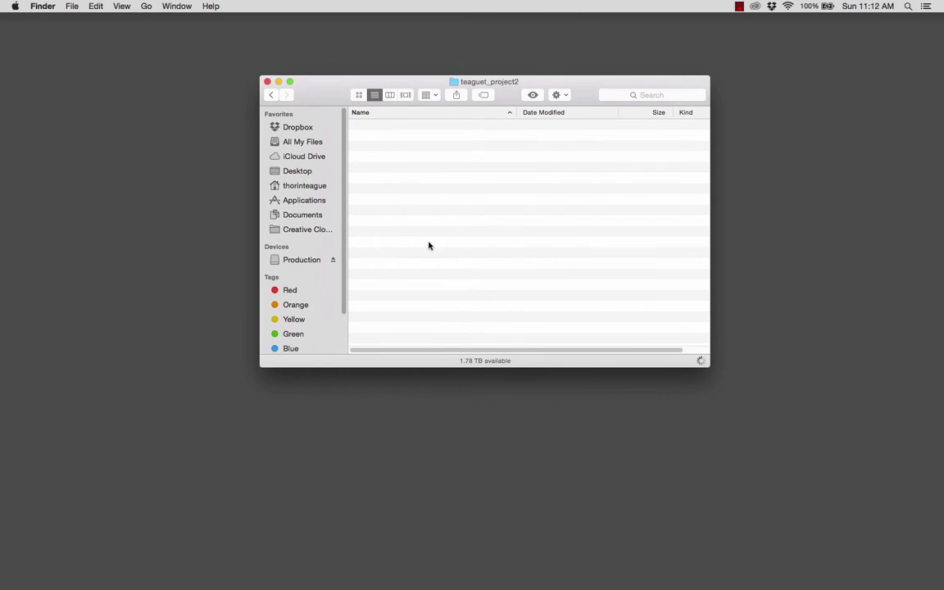
click(386, 137)
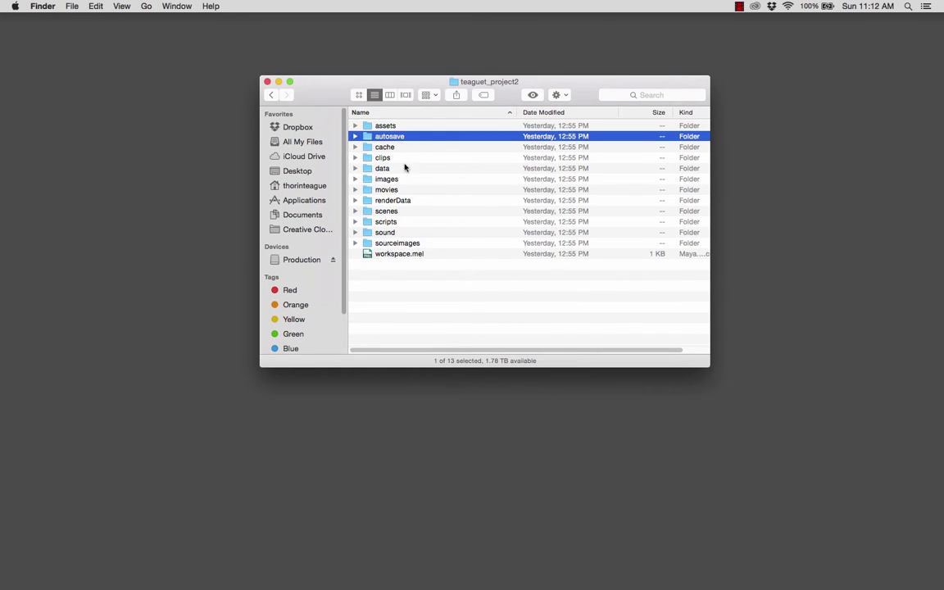
Step: Expand autosave to confirm it is empty, collapse it, then select scenes and autosave
click(354, 136)
click(354, 137)
click(383, 212)
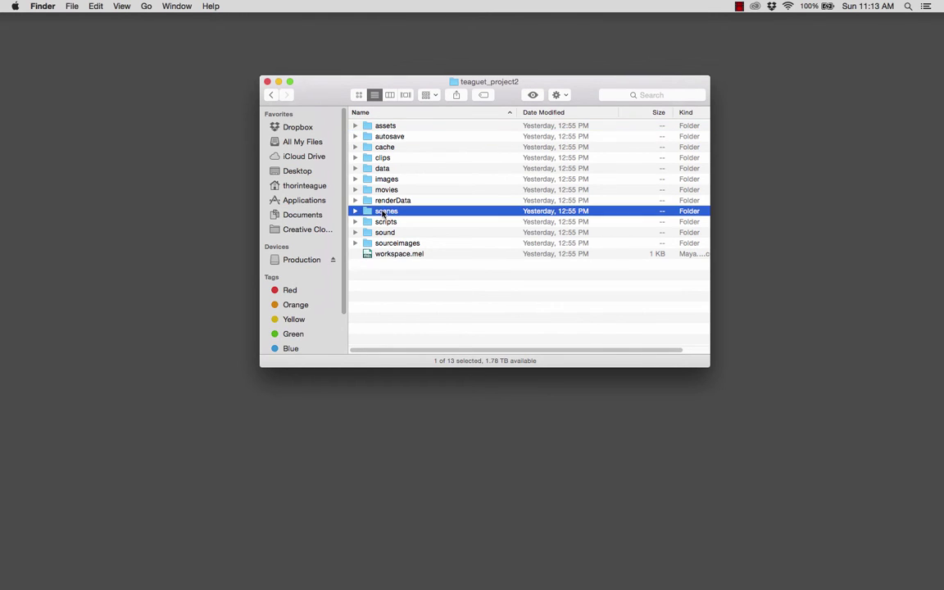
click(386, 137)
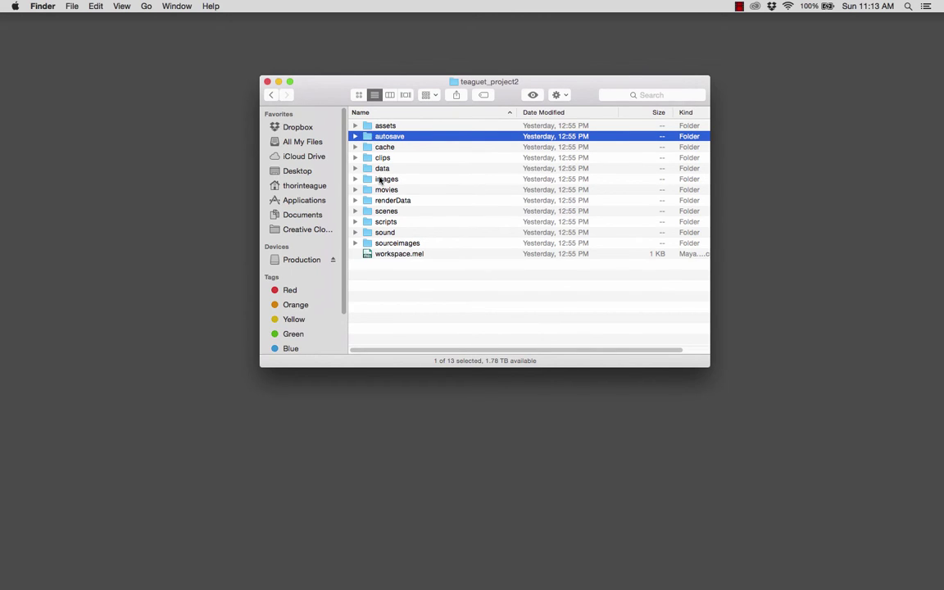
Step: Go over the images, movies, scenes and sourceimages folders in teaguet_project2
click(381, 179)
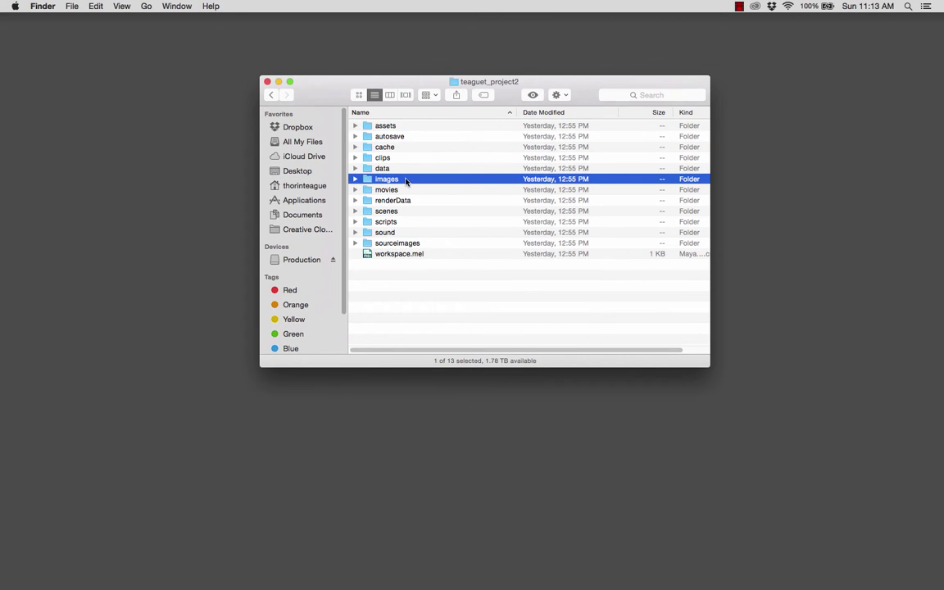
click(378, 189)
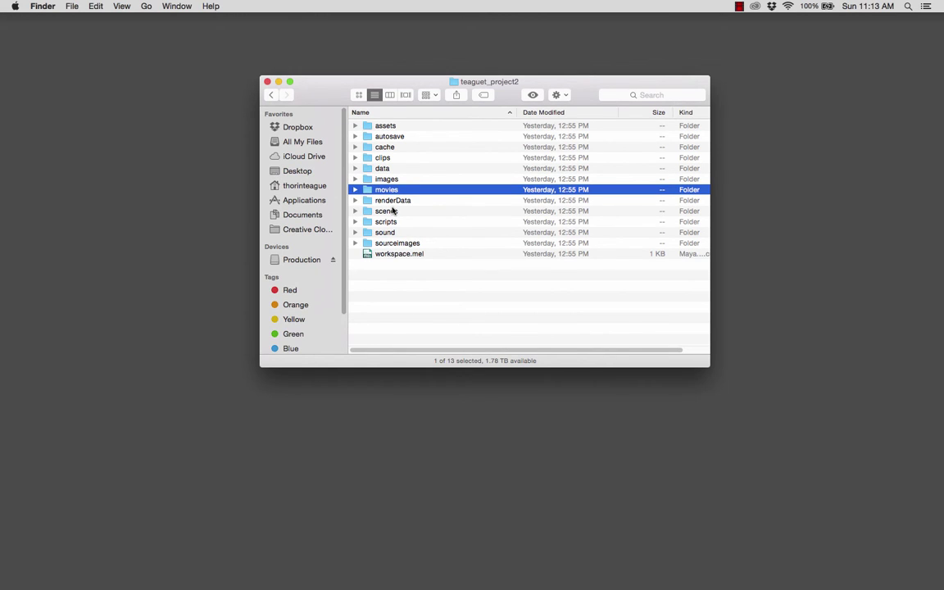
click(392, 211)
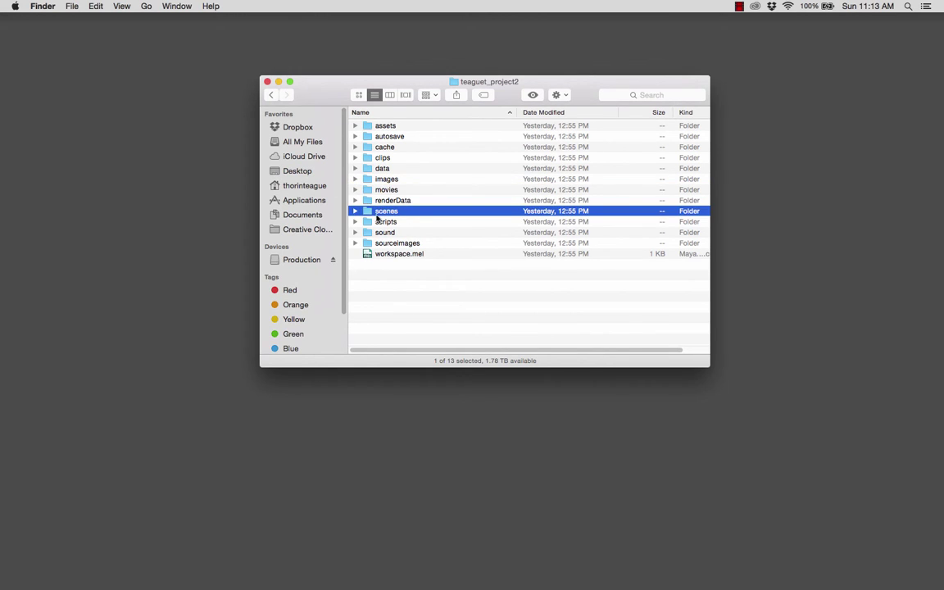
click(414, 244)
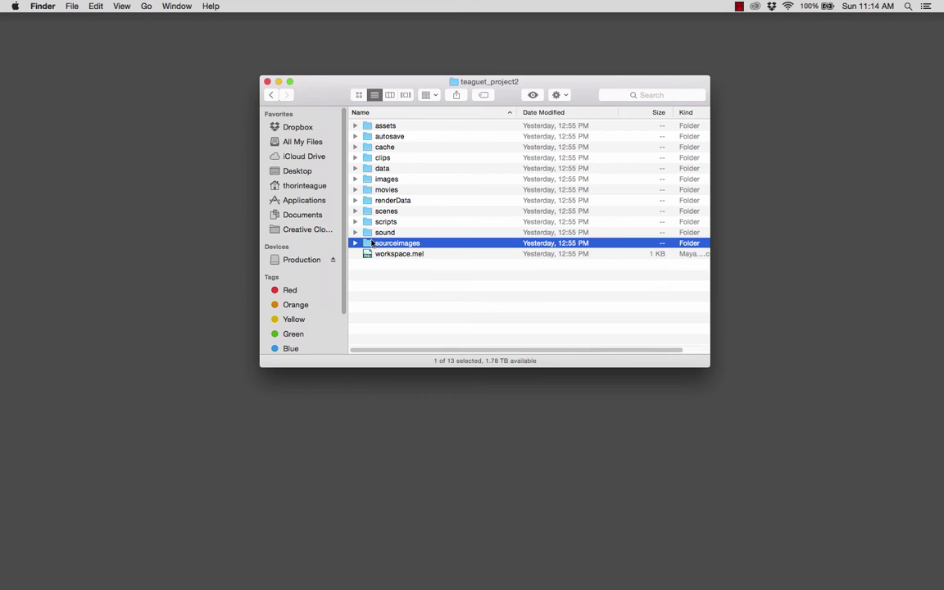
click(267, 82)
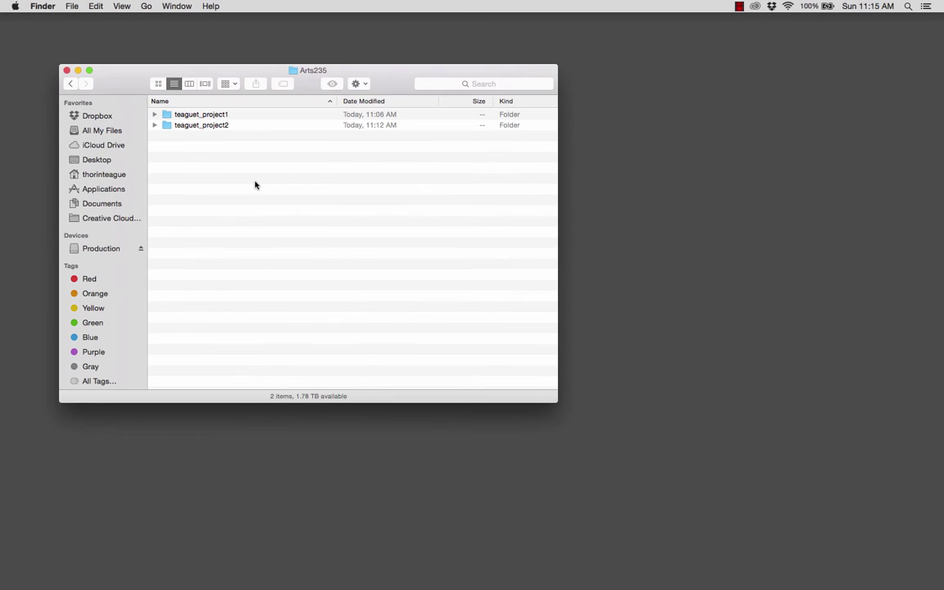
click(203, 125)
mouse_move(168, 125)
mouse_down()
mouse_move(200, 162)
mouse_move(379, 215)
mouse_move(812, 287)
mouse_move(826, 277)
mouse_move(836, 285)
mouse_move(762, 279)
mouse_move(847, 300)
mouse_move(842, 288)
mouse_move(168, 131)
mouse_move(778, 268)
mouse_move(167, 128)
mouse_up()
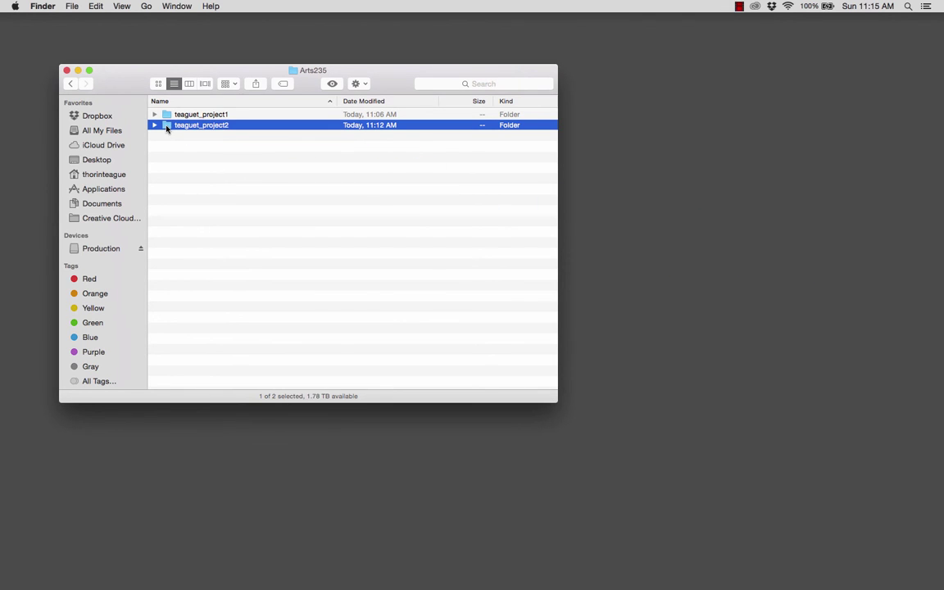
Step: Open teaguet_project2, select all items from assets through workspace.mel, then clear the selection
double_click(167, 127)
click(202, 115)
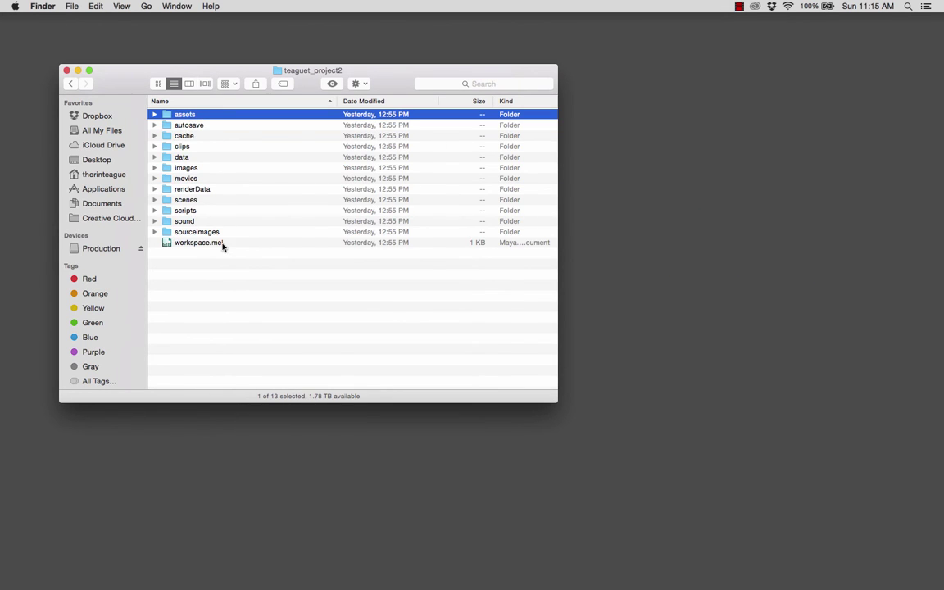
shift+click(221, 243)
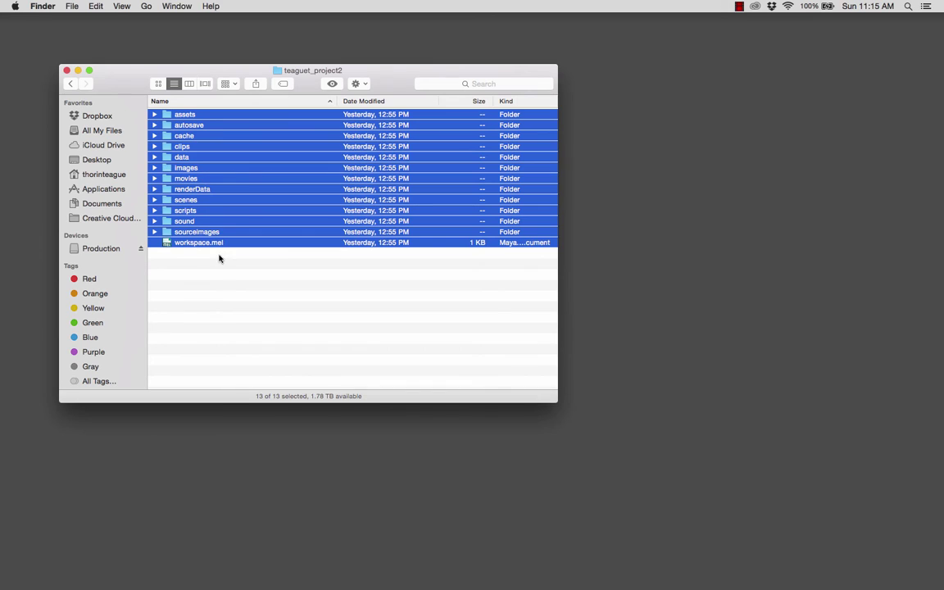
click(219, 257)
Step: Expand the scenes folder to reveal its edits subfolder, then collapse it
click(157, 200)
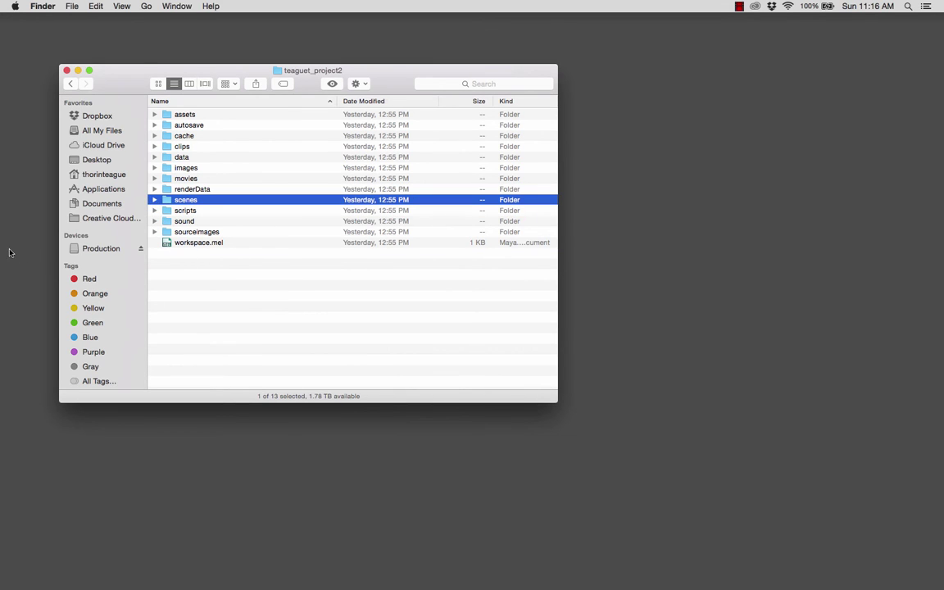
click(154, 199)
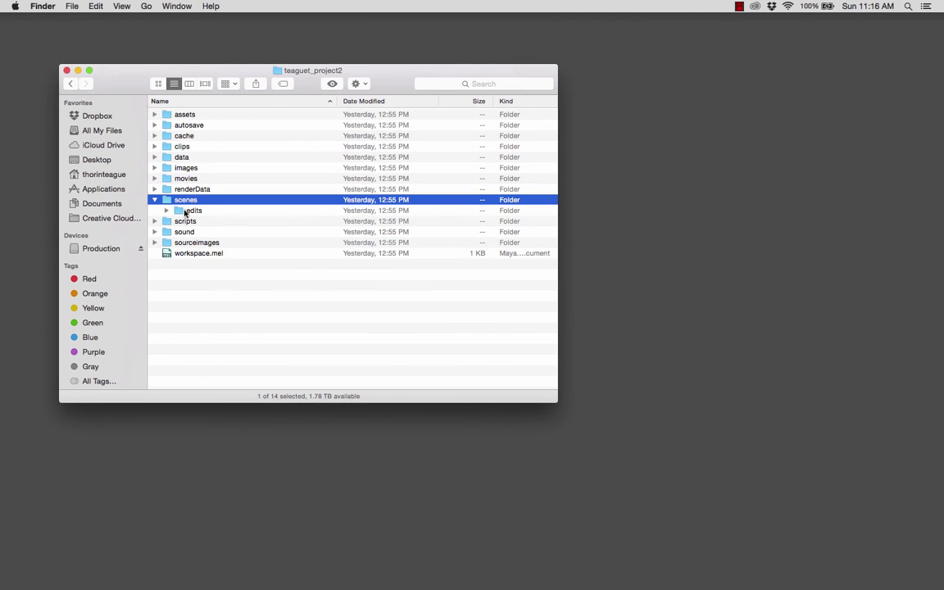
click(155, 200)
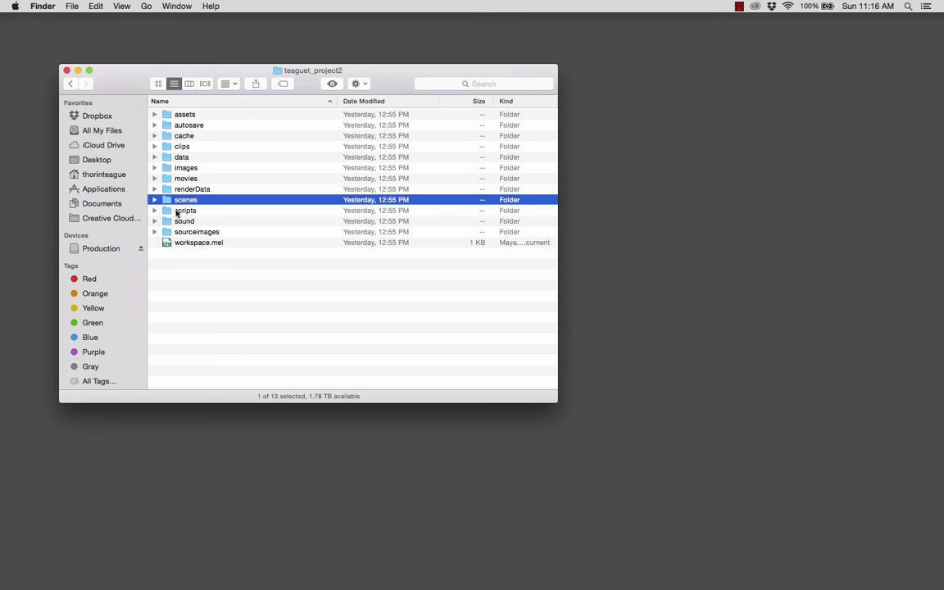